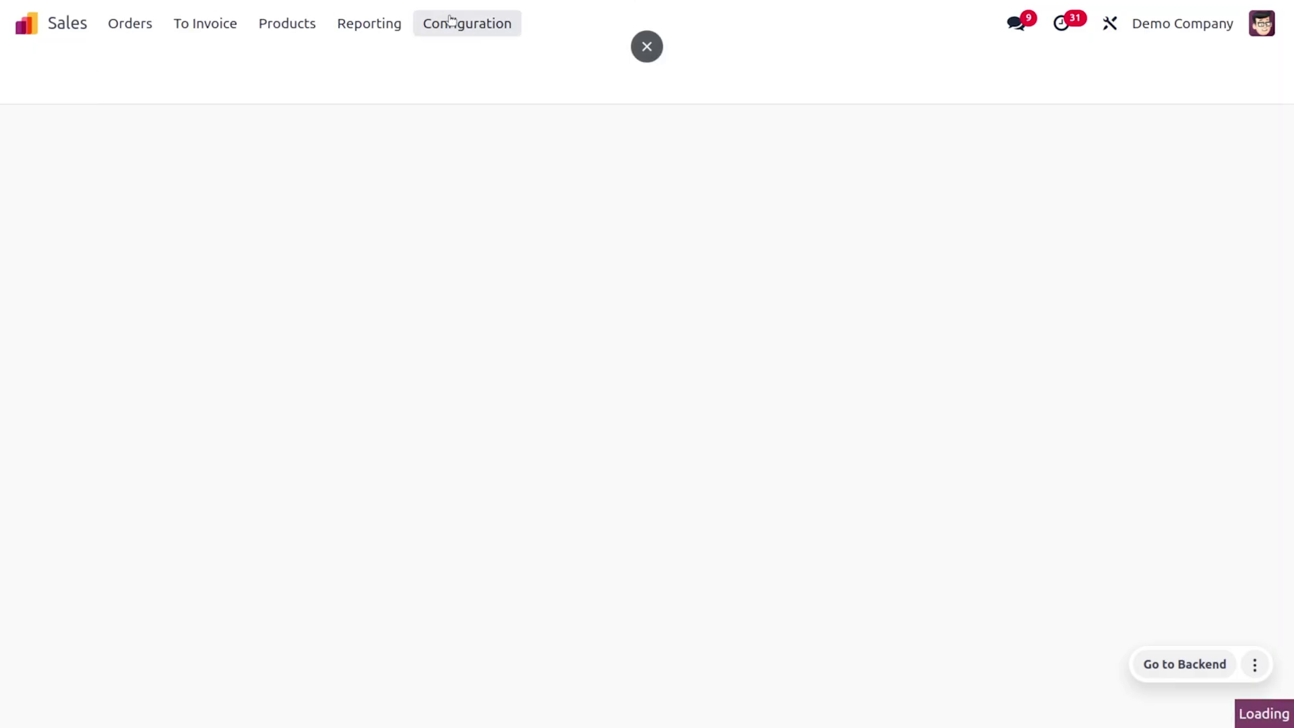
# From Sales settings, reach the Quotation Templates list and select Office Furnitures
pyautogui.click(466, 24)
pyautogui.click(477, 65)
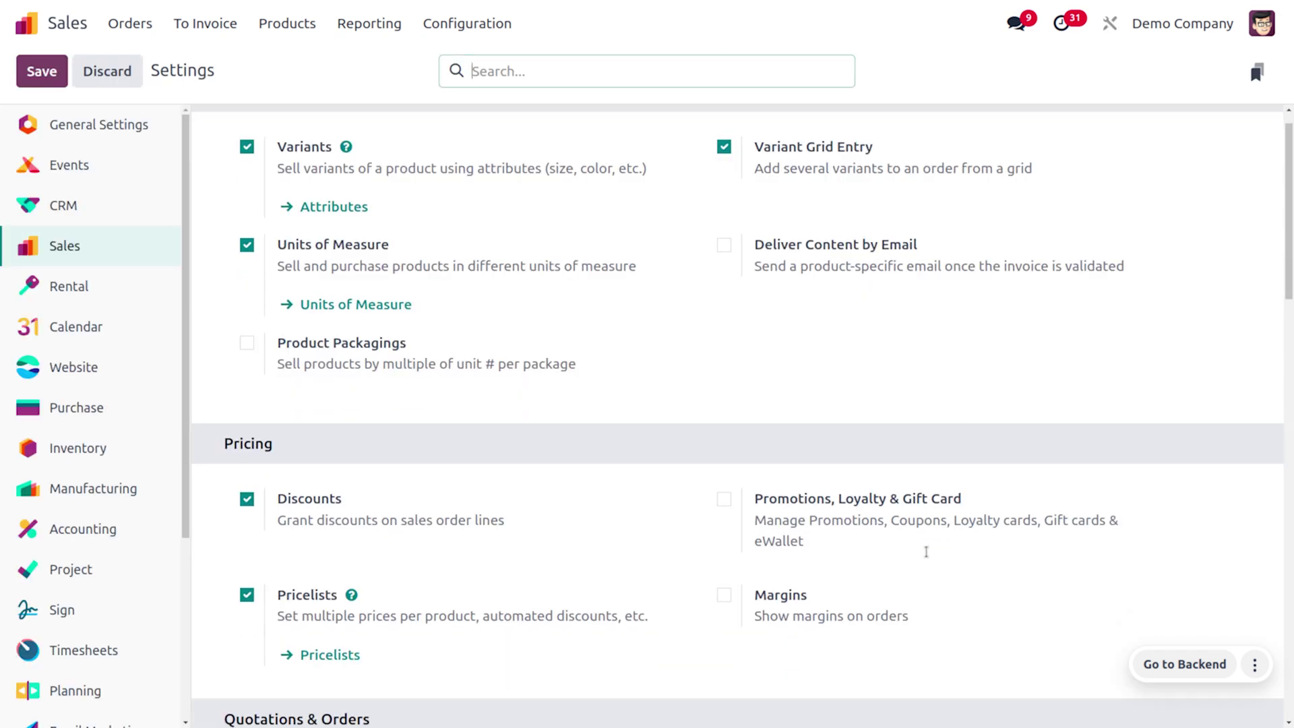
pyautogui.scroll(-5, 959, 425)
pyautogui.scroll(-4, 941, 485)
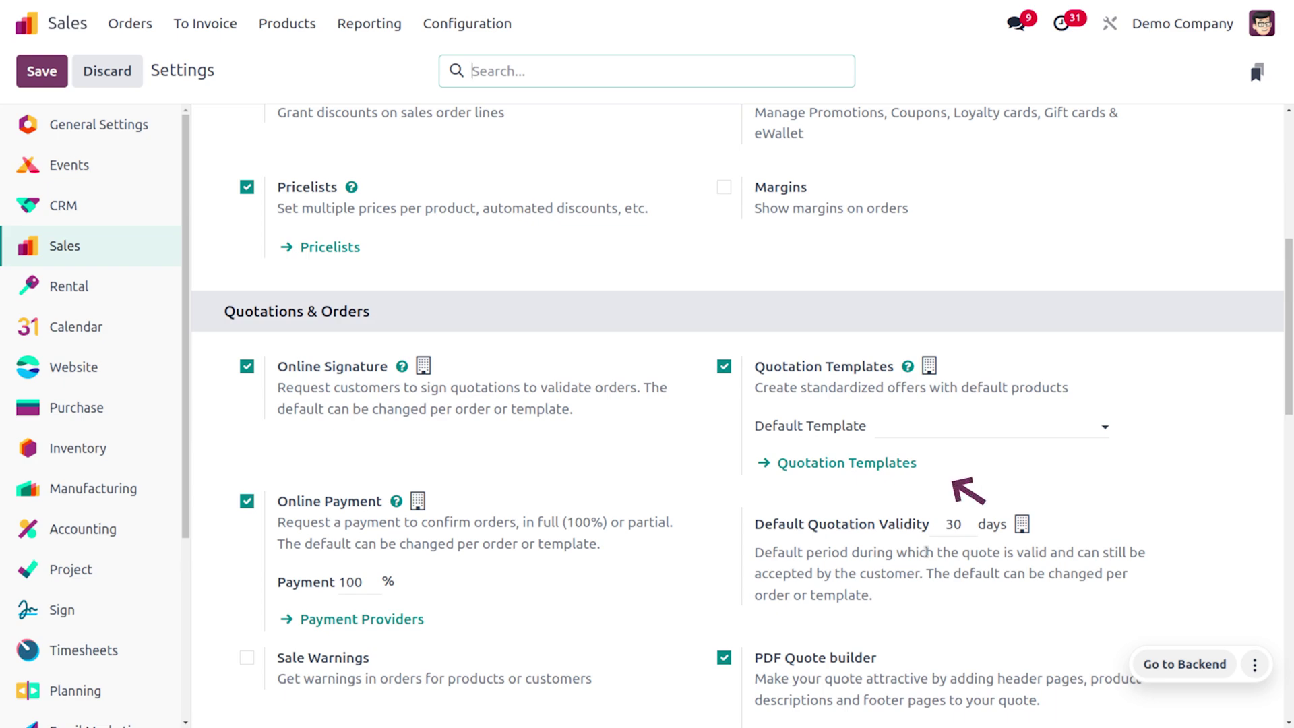
pyautogui.click(794, 464)
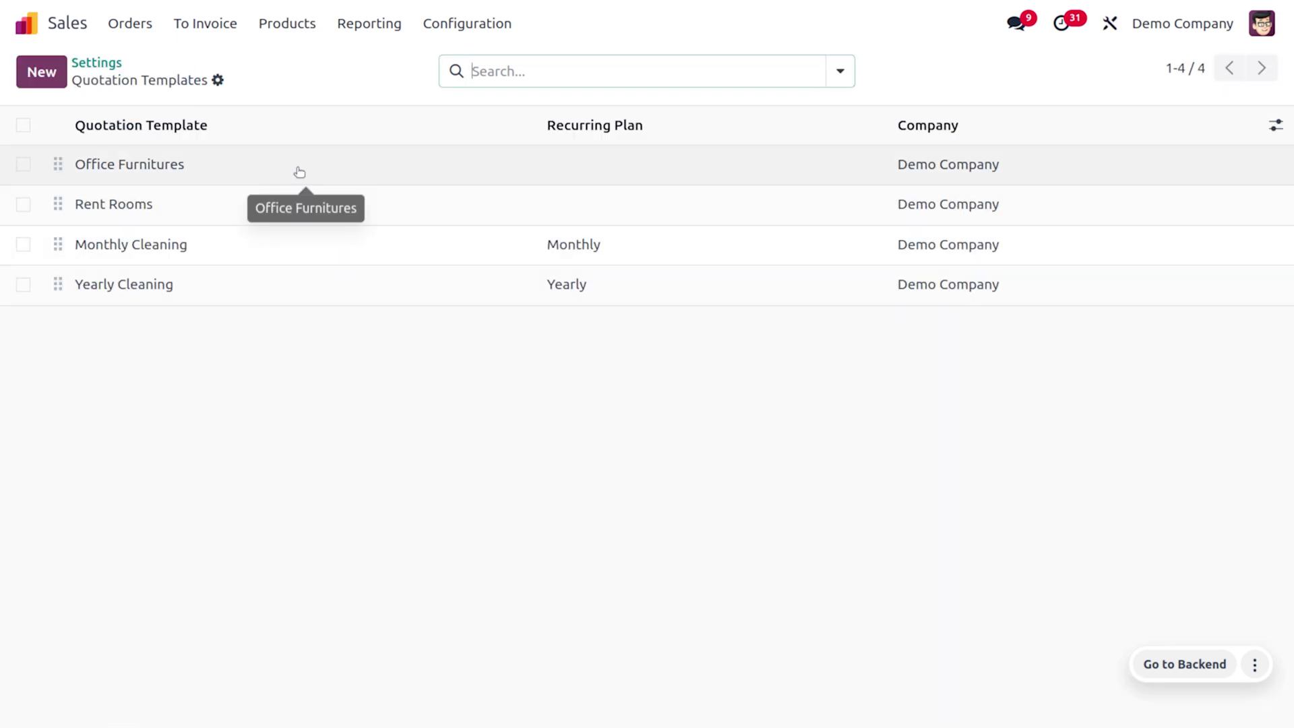
pyautogui.click(300, 172)
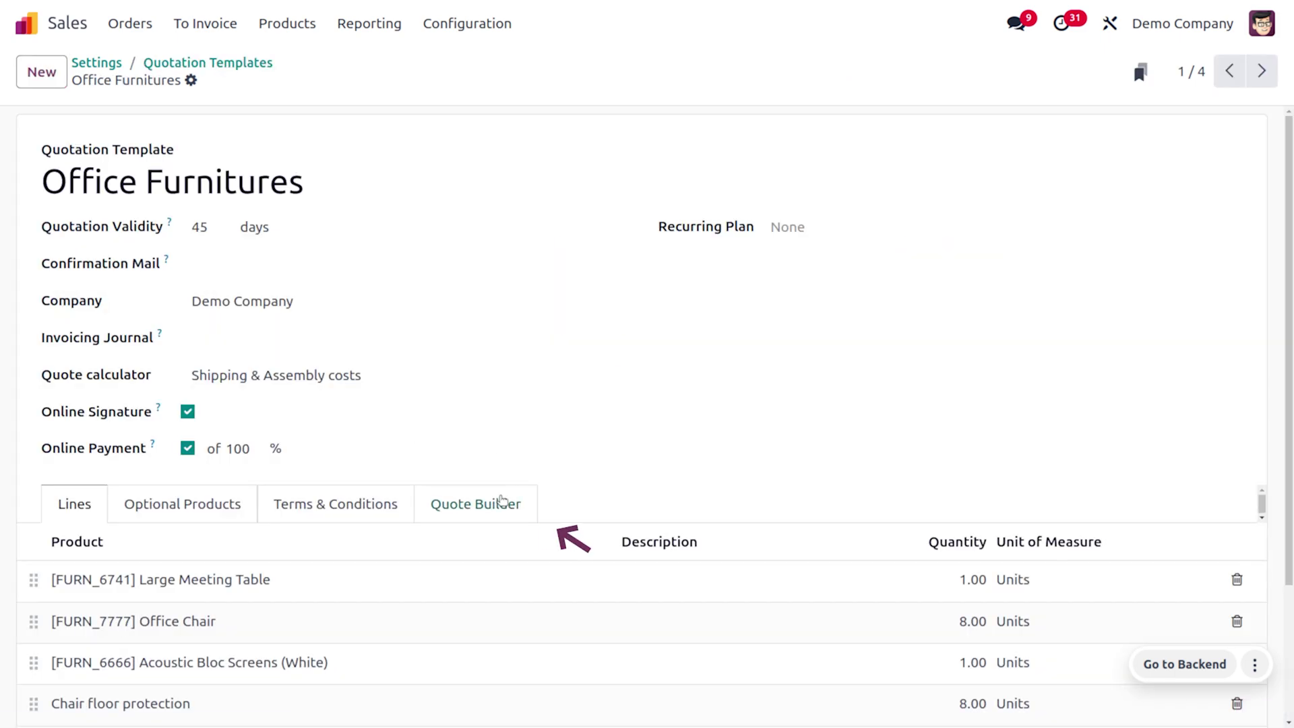
# Review the Office Furnitures template's Quote Builder header and footer PDF documents
pyautogui.click(476, 504)
pyautogui.scroll(-3, 226, 568)
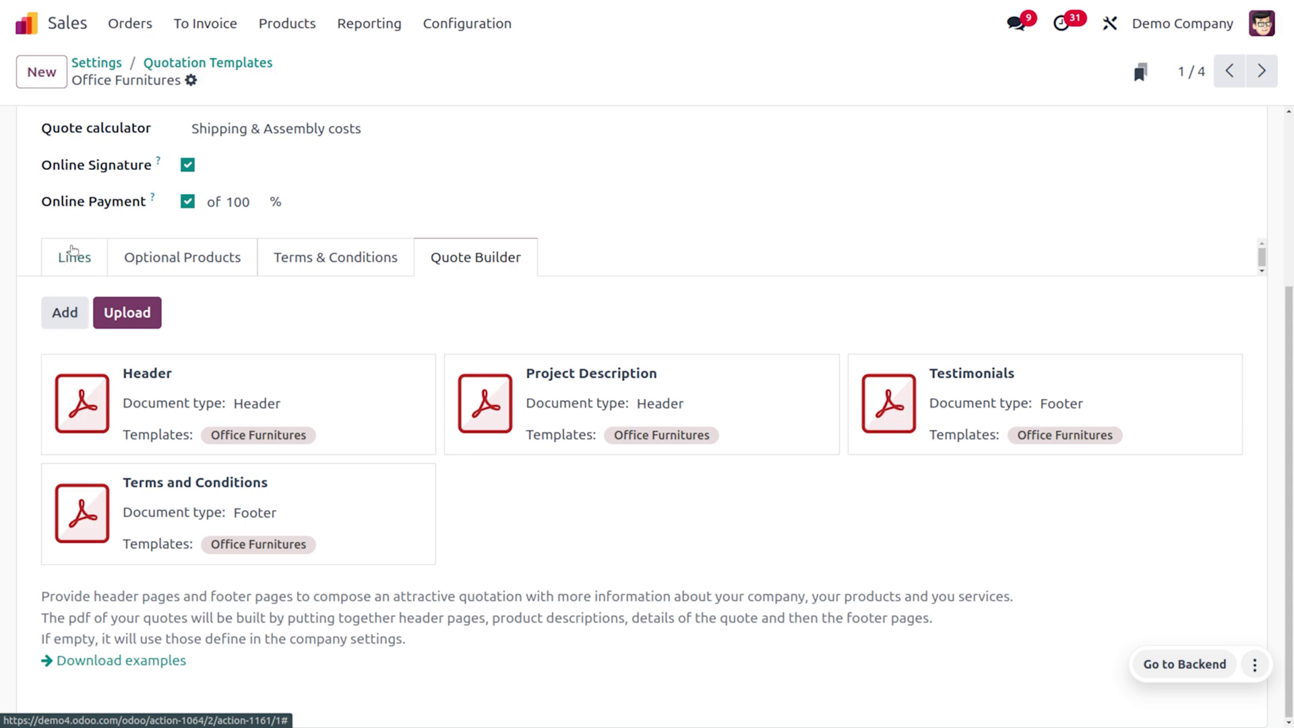
pyautogui.click(466, 23)
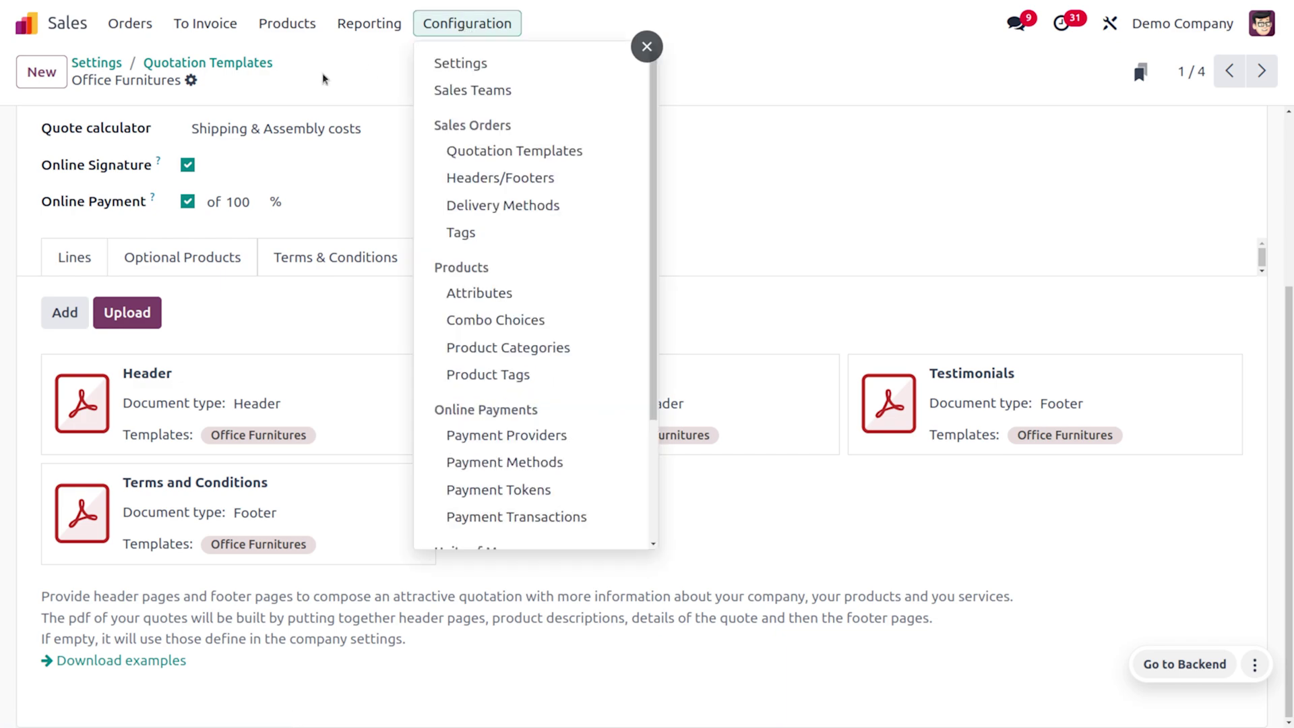
# Return to Settings and show the PDF Quote builder's Headers/Footers library
pyautogui.click(97, 63)
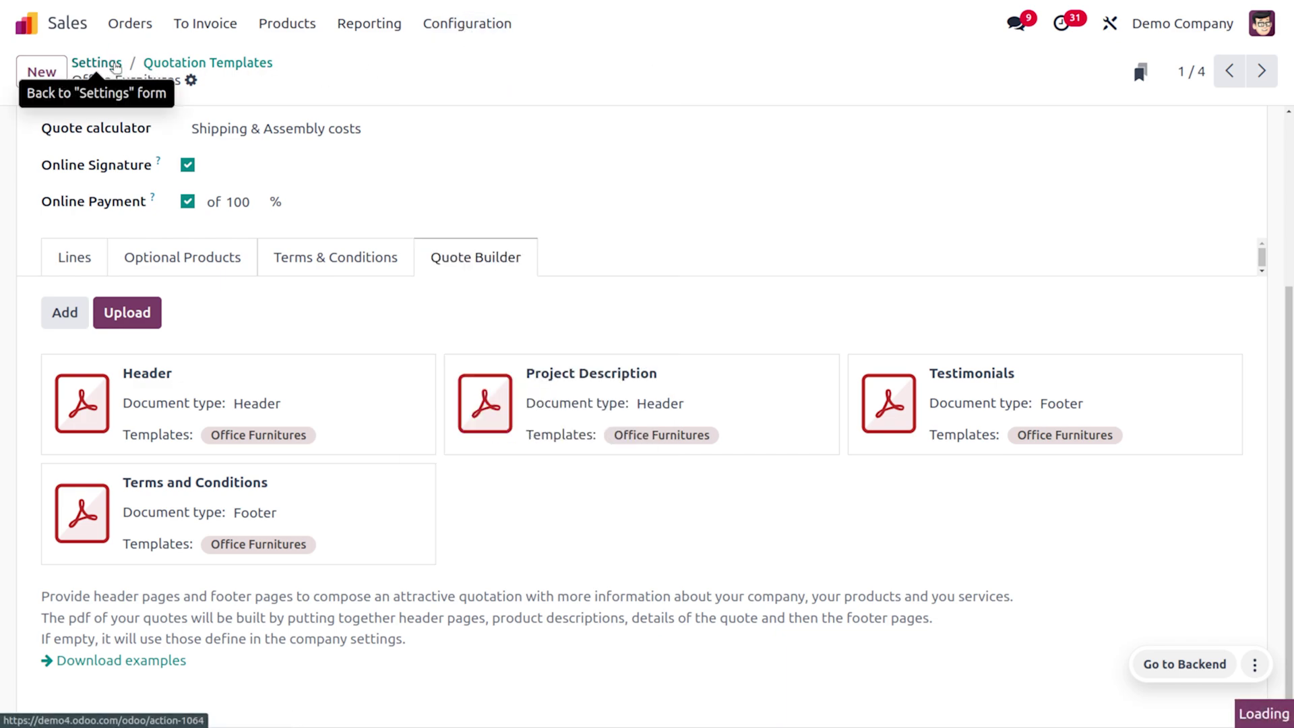
pyautogui.scroll(-5, 728, 369)
pyautogui.scroll(-3, 774, 461)
pyautogui.scroll(-2, 774, 461)
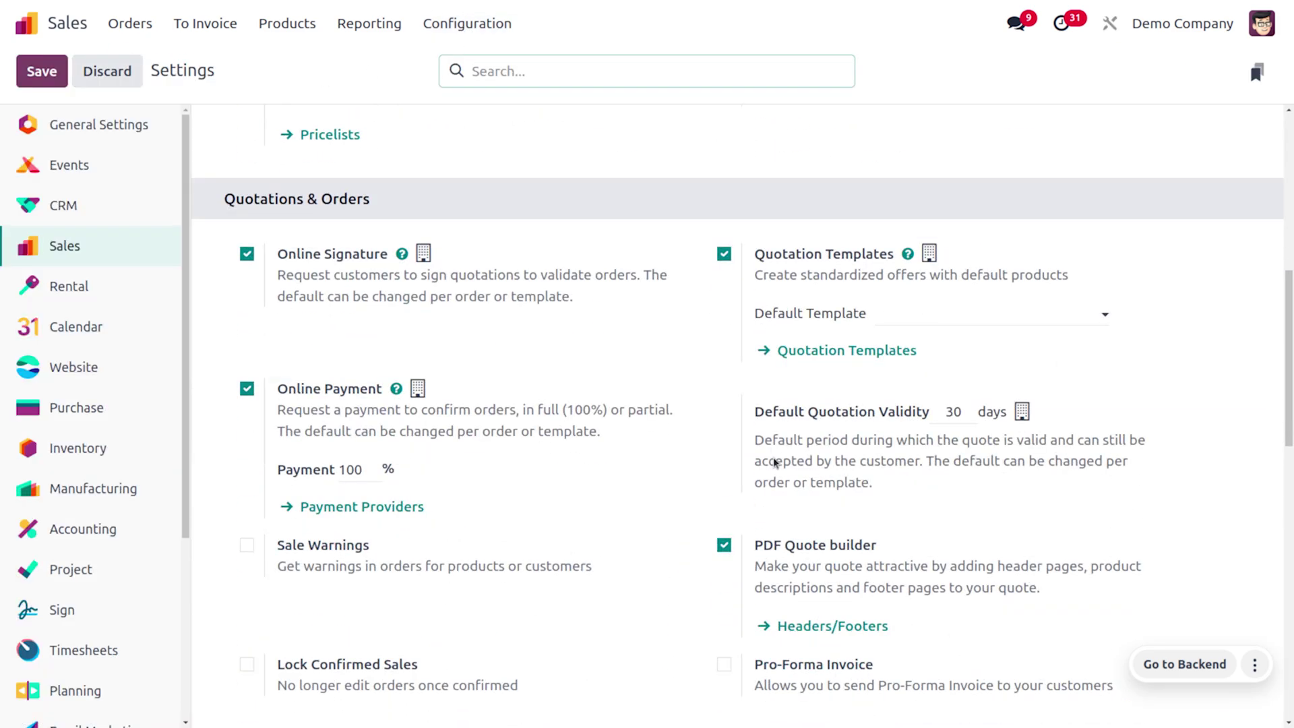
pyautogui.scroll(-3, 775, 461)
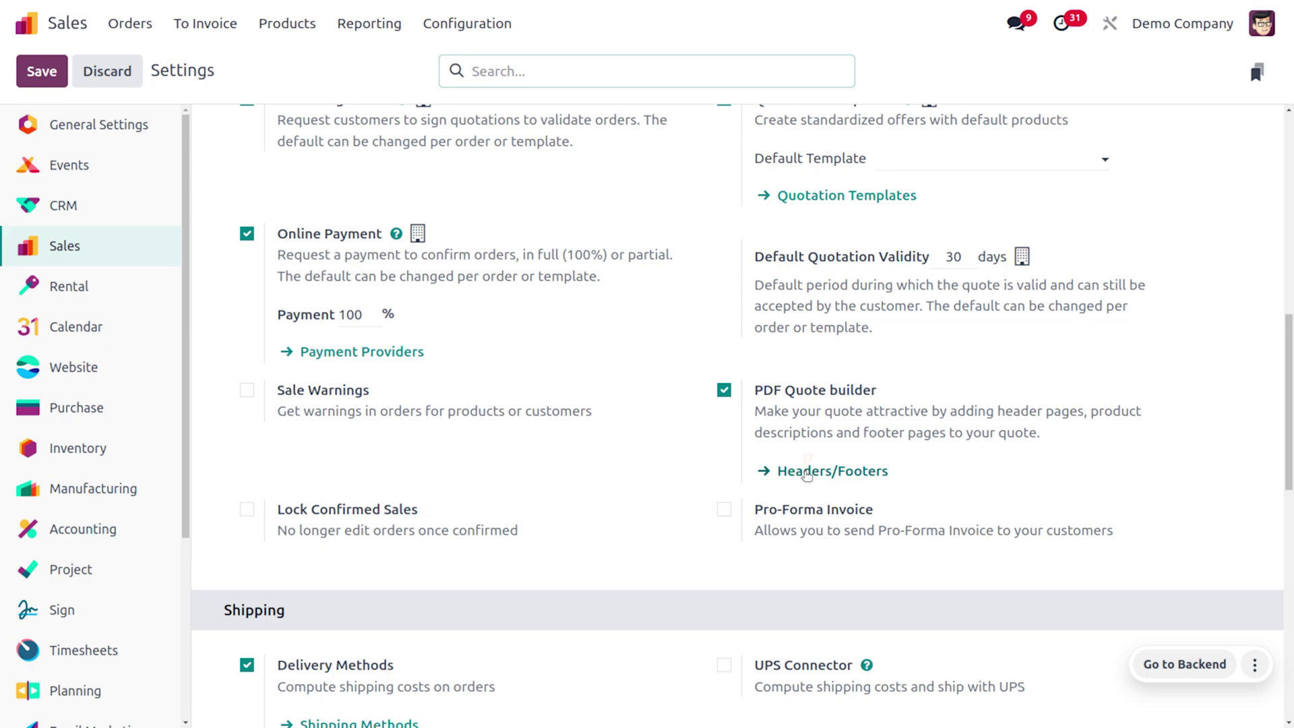
pyautogui.click(807, 476)
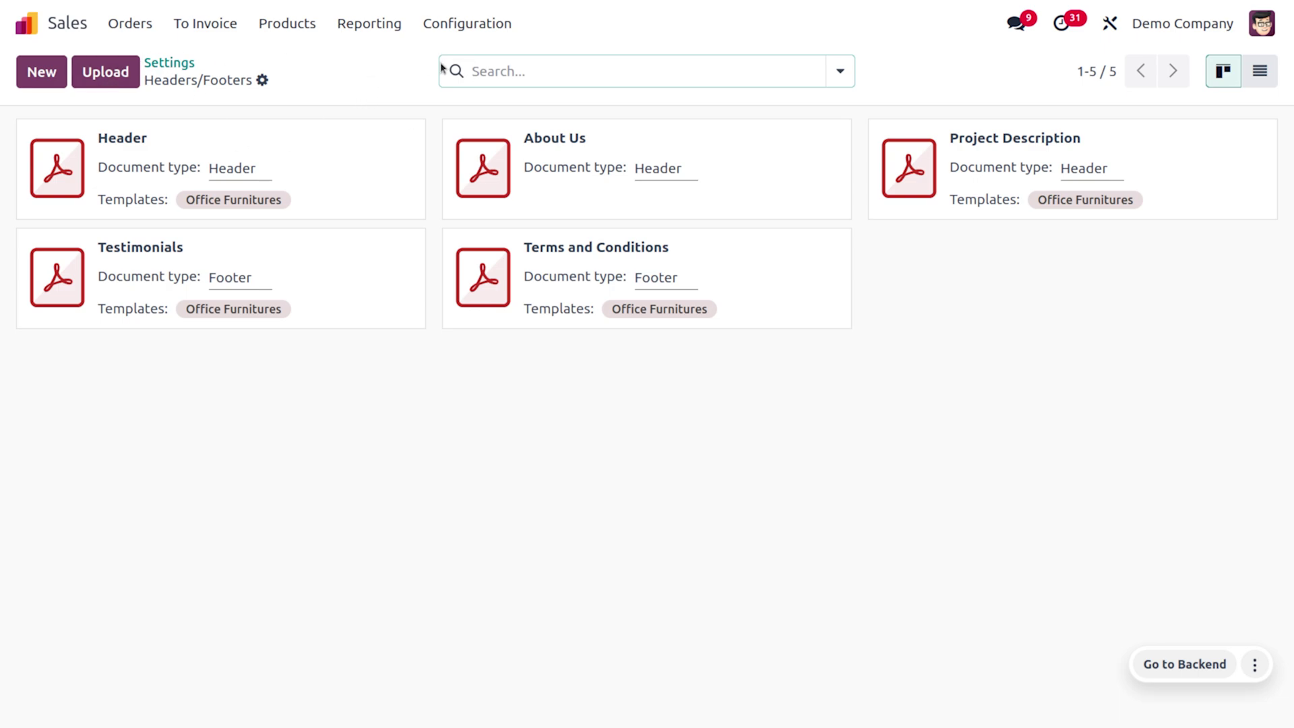
# Navigate via the Orders menu to the Quotations list
pyautogui.click(466, 23)
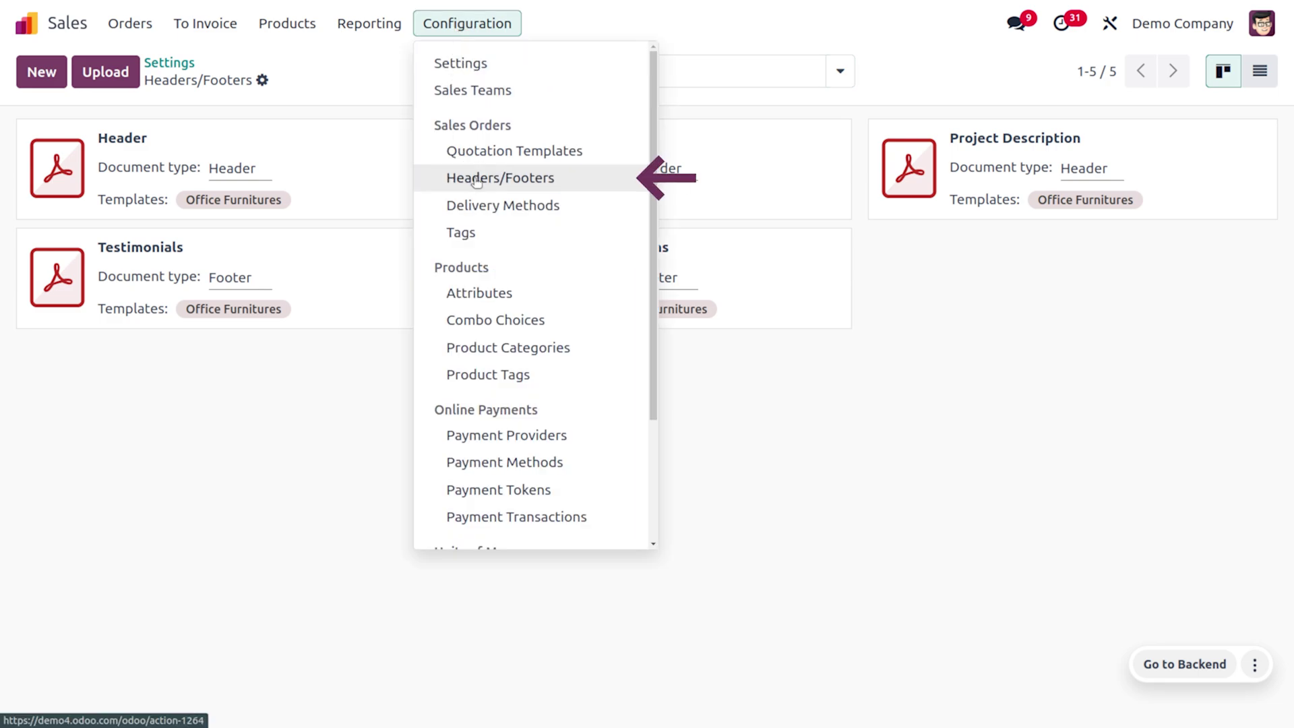
pyautogui.click(128, 23)
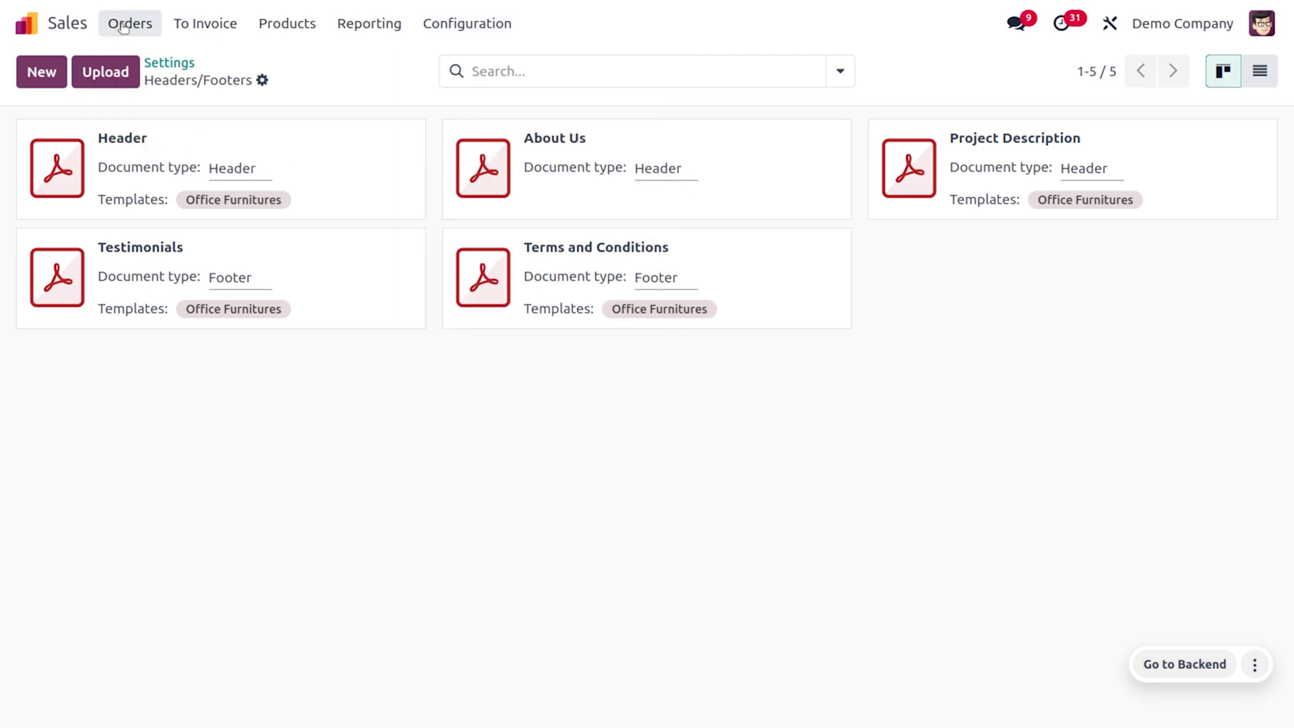
pyautogui.click(129, 24)
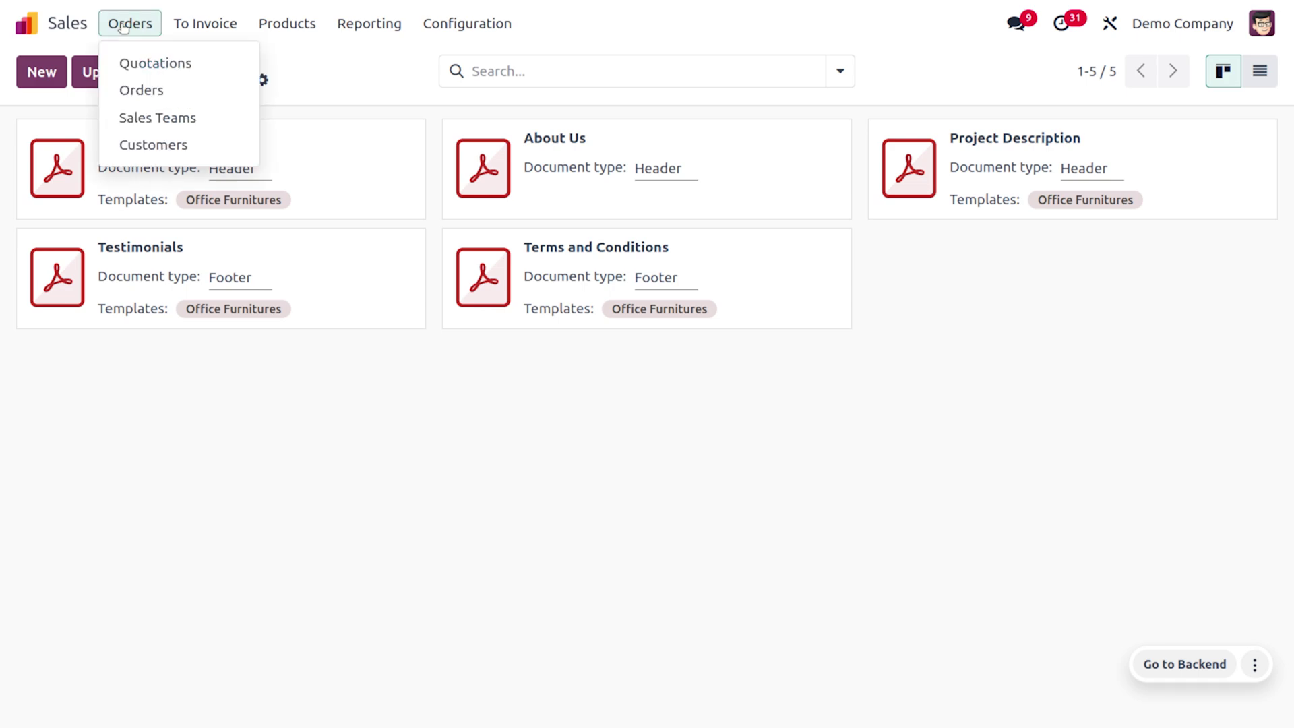
pyautogui.click(155, 62)
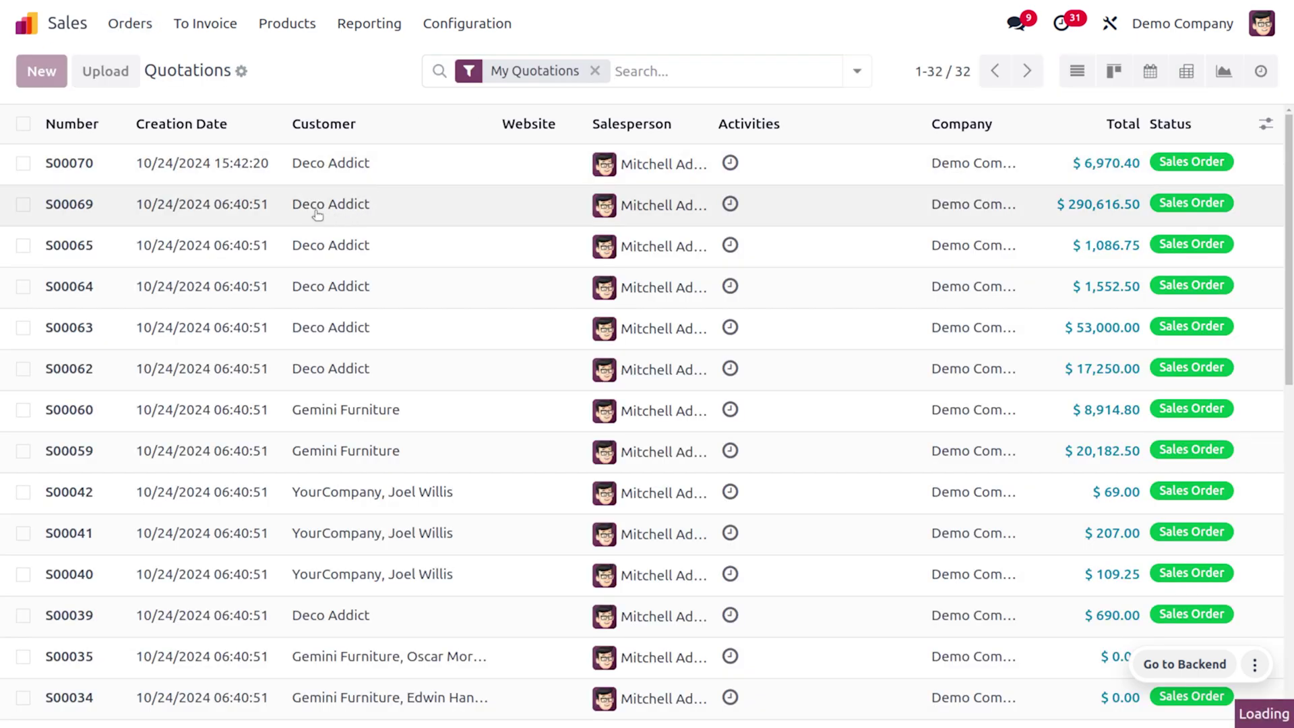
# Create a quotation for customer Azure Interior using the Office Furnitures template
pyautogui.hotkey('alt', 'c')
pyautogui.click(287, 246)
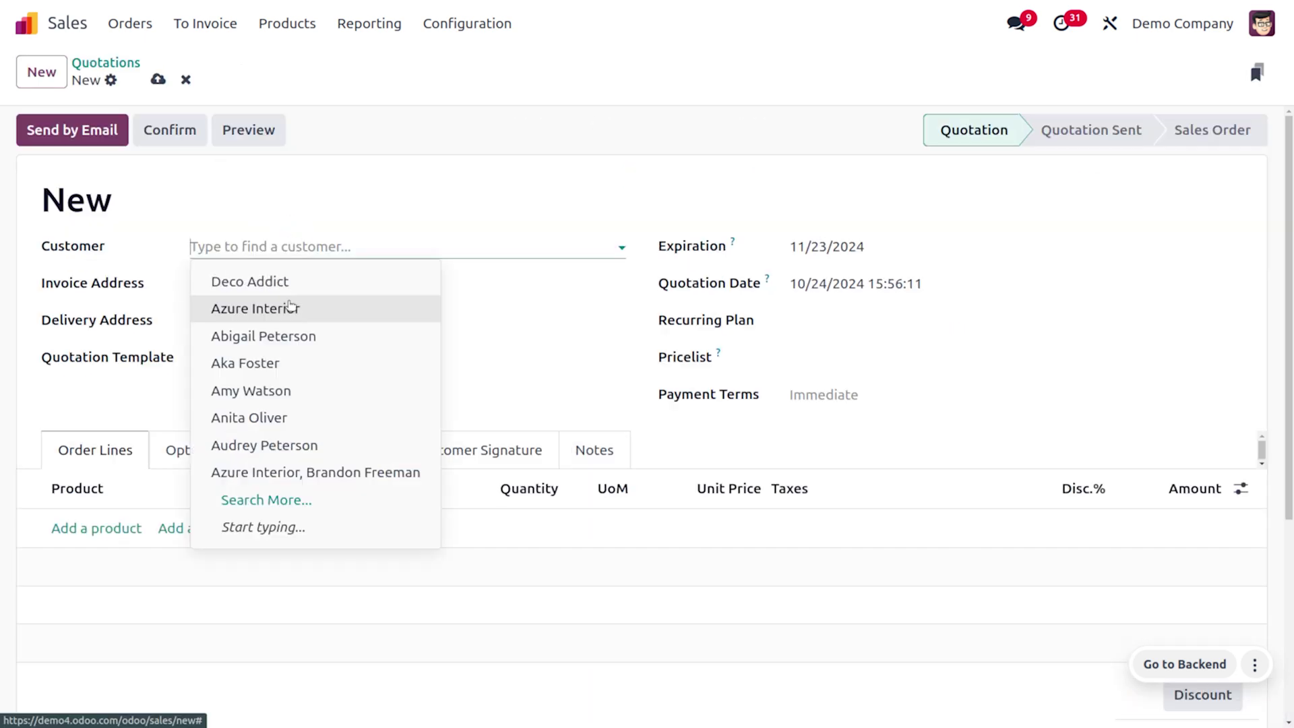
pyautogui.click(119, 572)
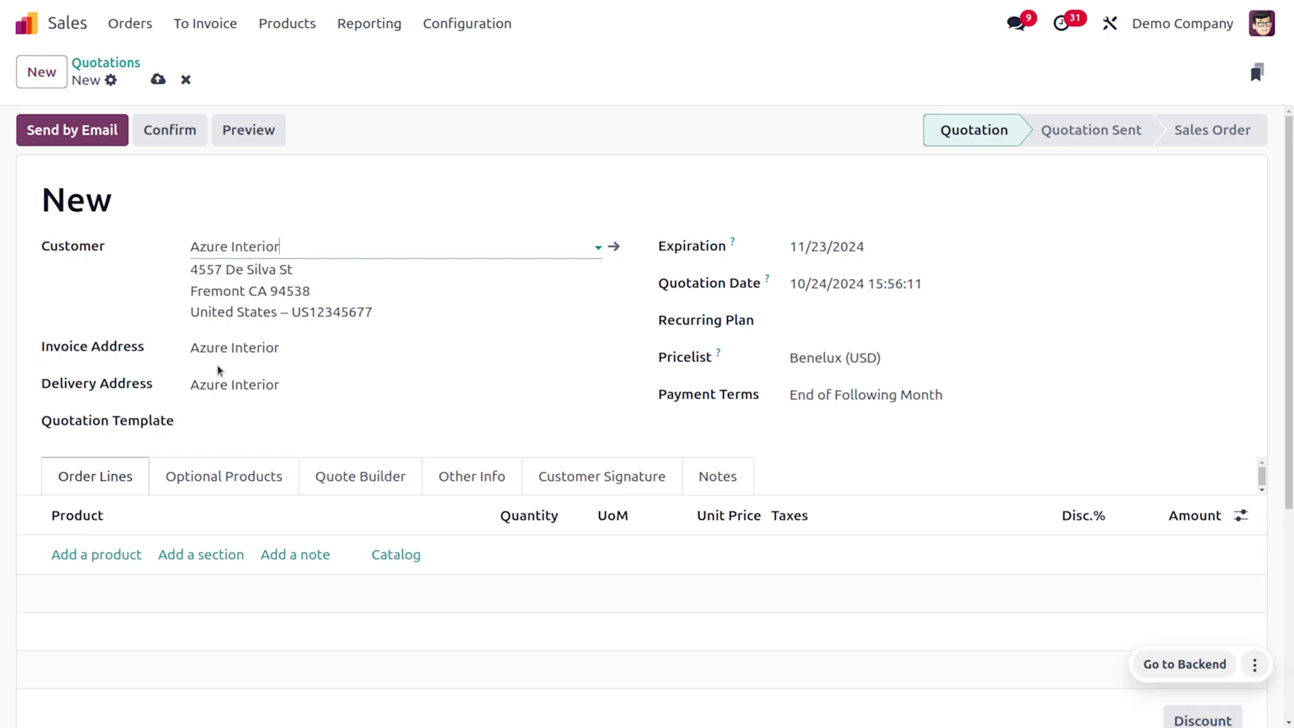
pyautogui.click(225, 417)
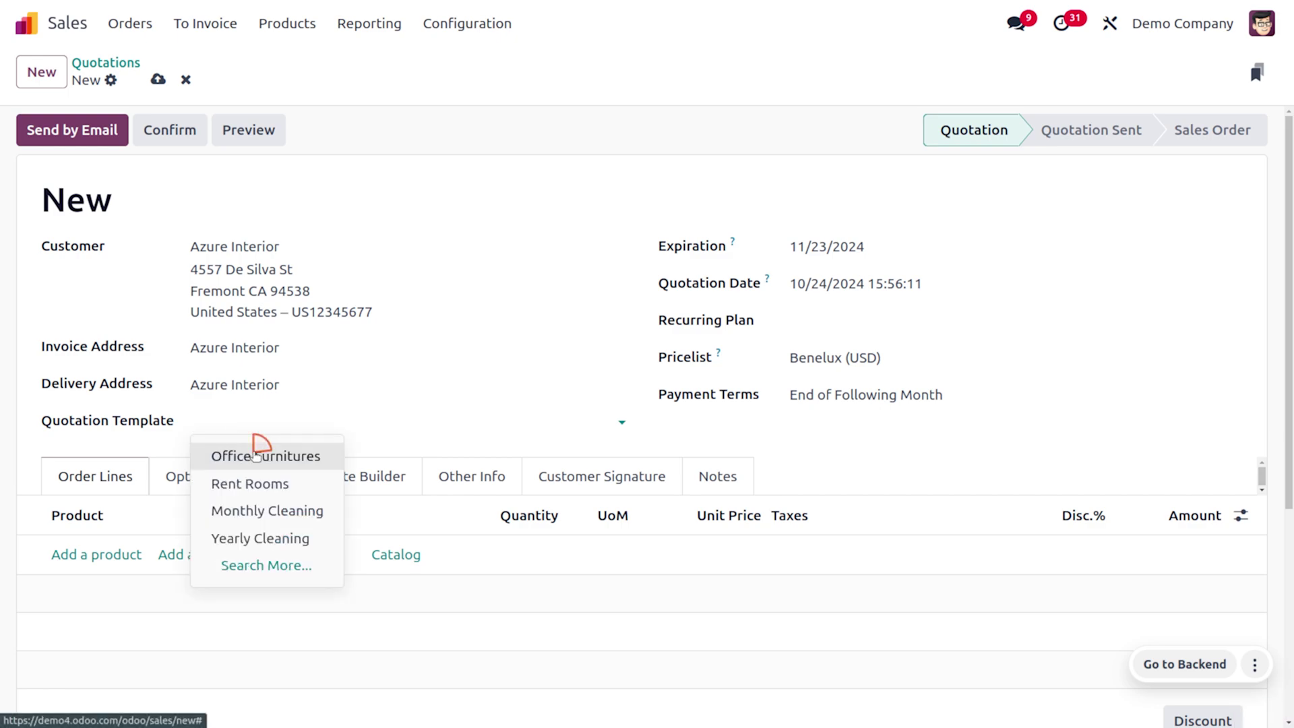
pyautogui.click(265, 456)
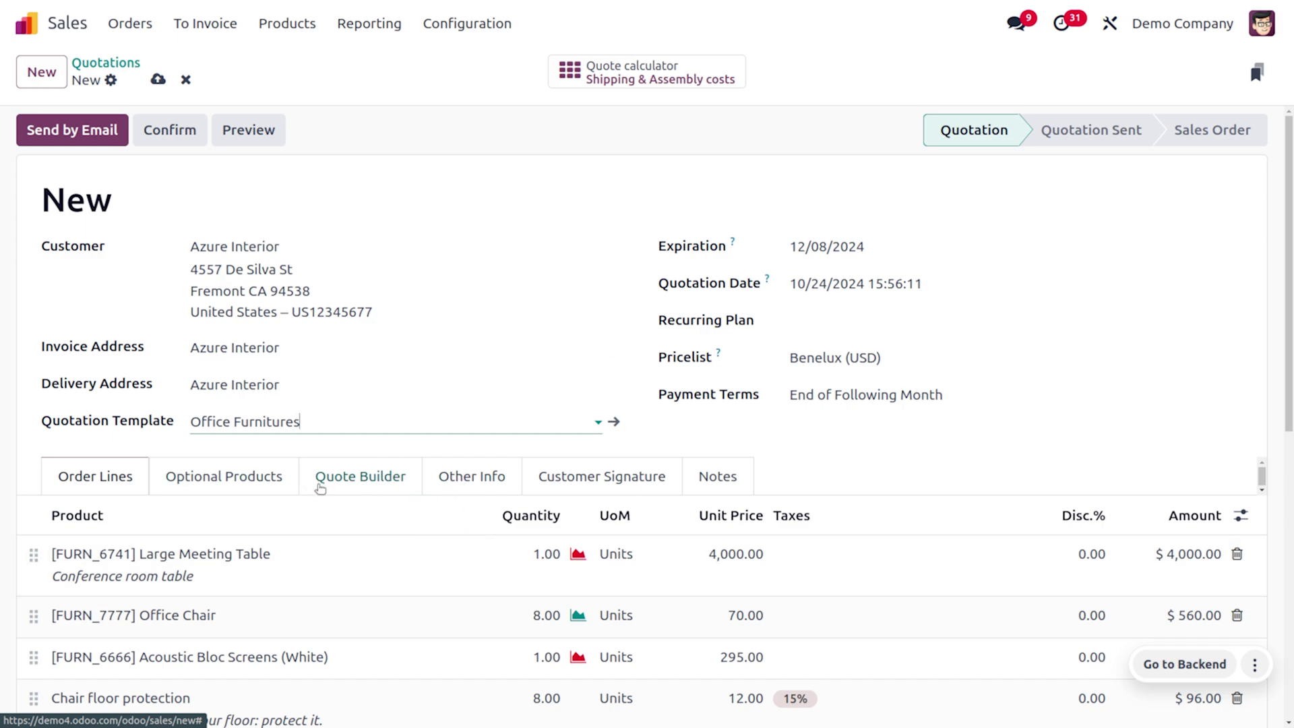
# In S00071's Quote Builder, include the Header and Project Description pages in the PDF
pyautogui.click(331, 486)
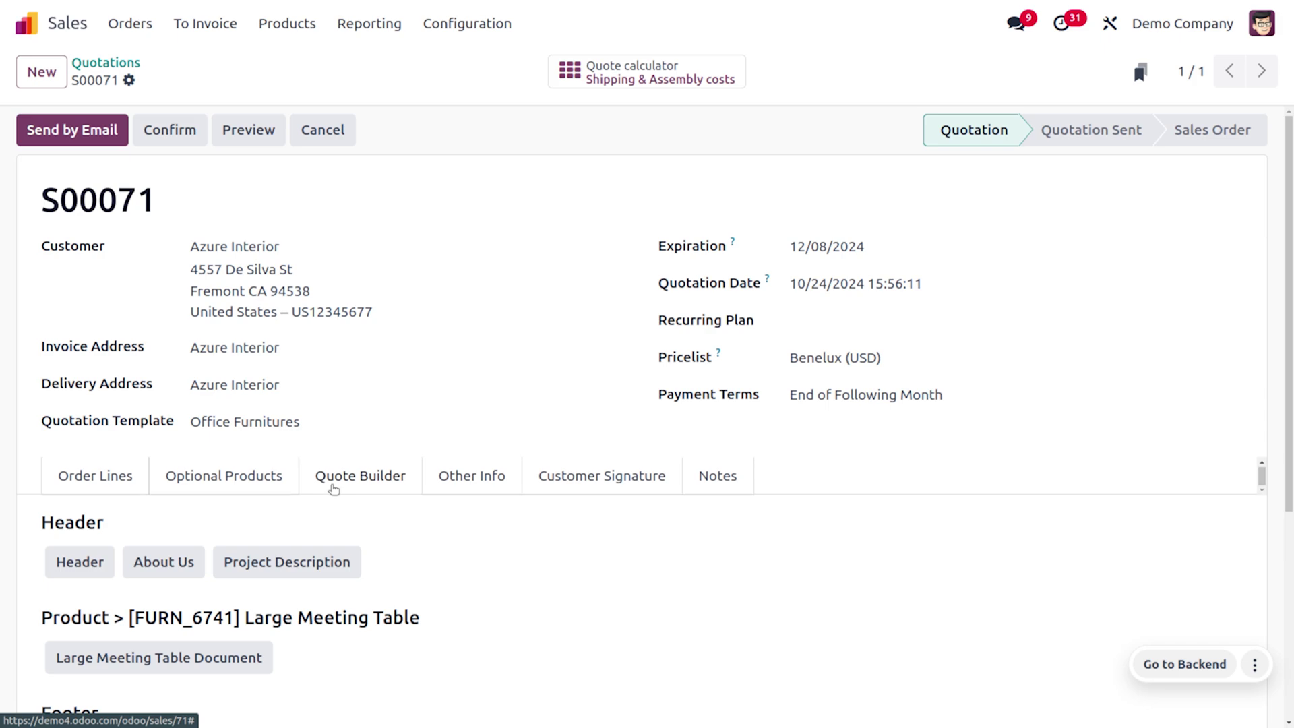
pyautogui.scroll(-3, 455, 616)
pyautogui.scroll(-1, 454, 620)
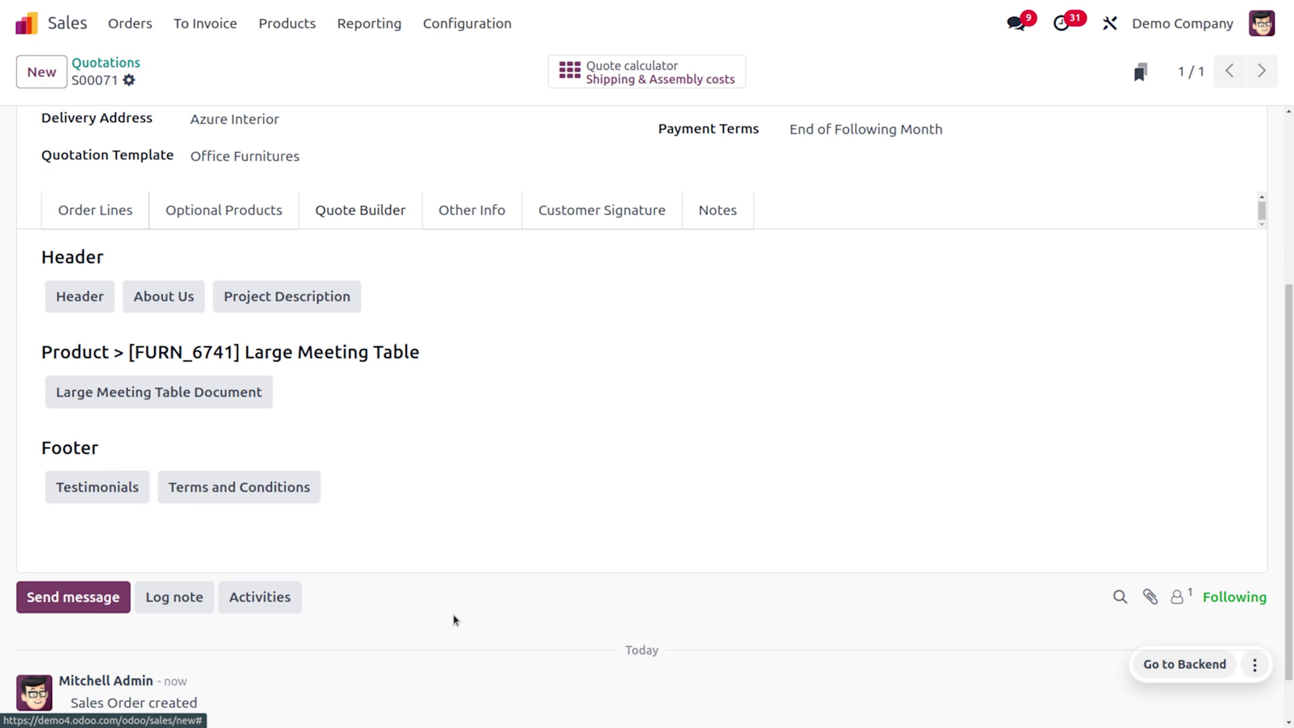
pyautogui.click(69, 299)
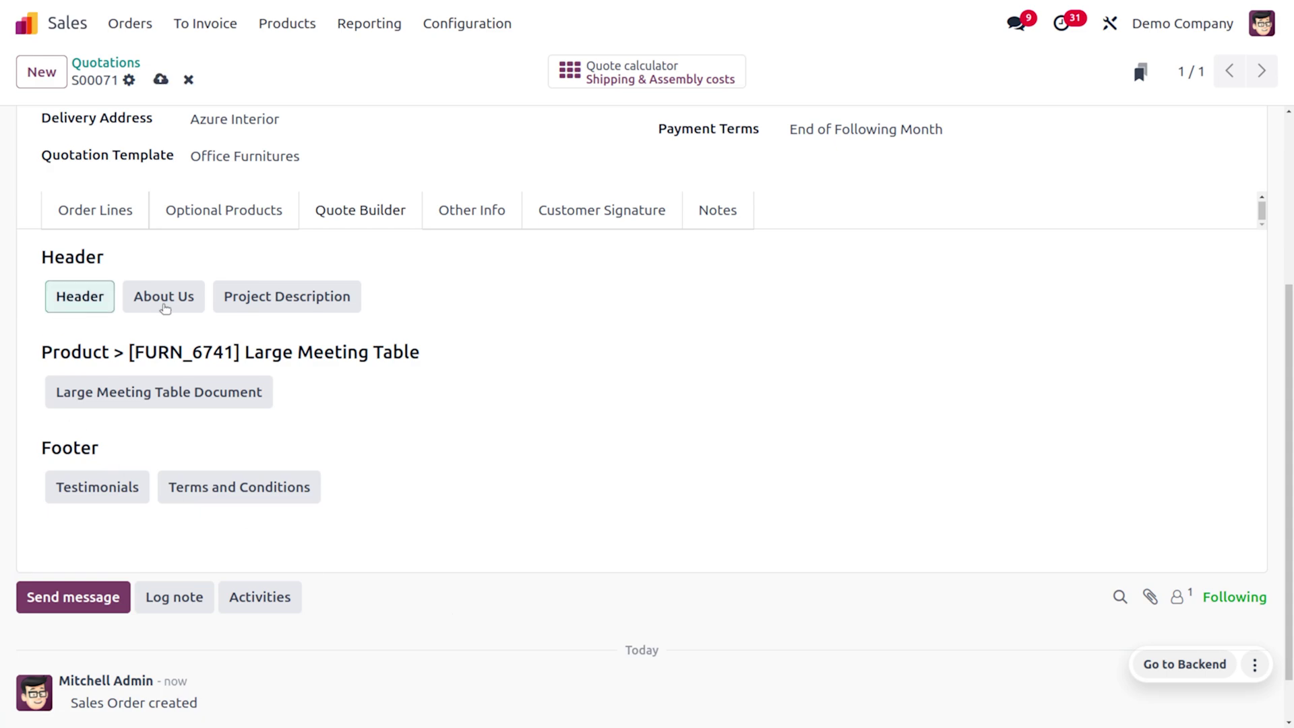
pyautogui.click(317, 294)
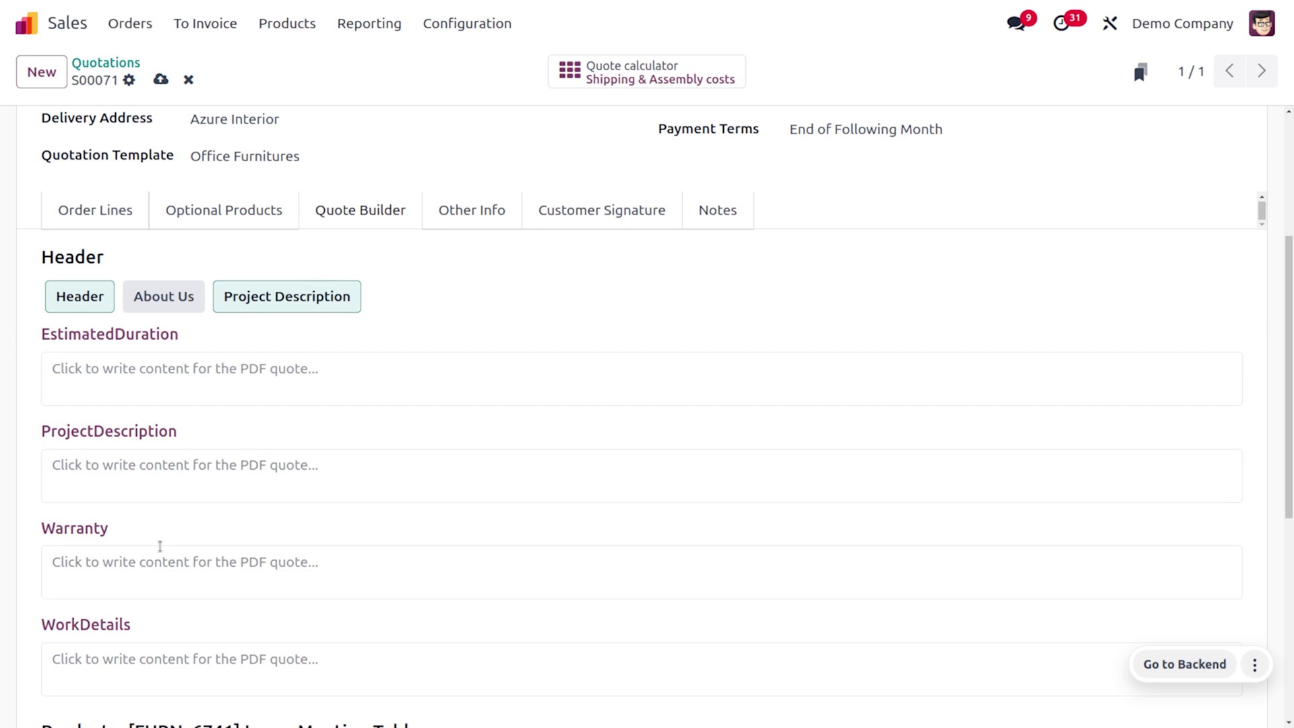
# Fill Warranty 6 year, include the Large Meeting Table document, and enter Length 500cm
pyautogui.click(159, 562)
pyautogui.write('6')
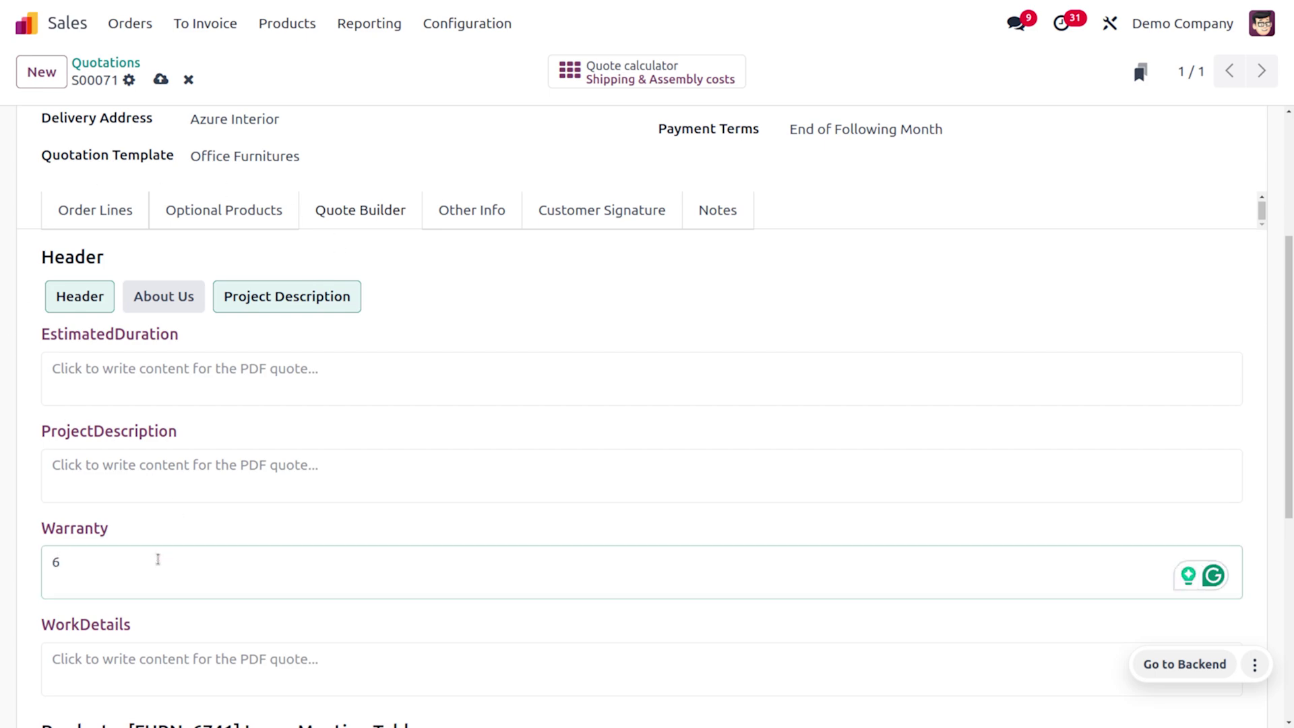
pyautogui.write(' year')
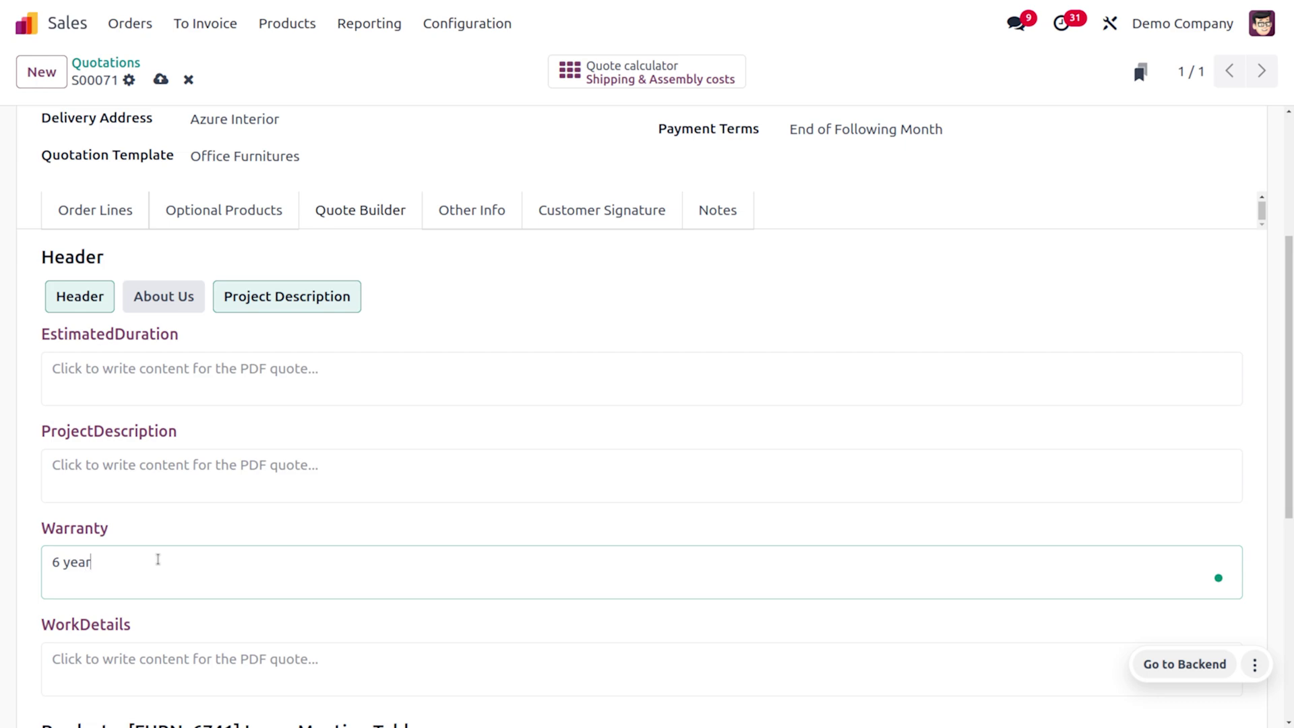
pyautogui.scroll(-3, 160, 560)
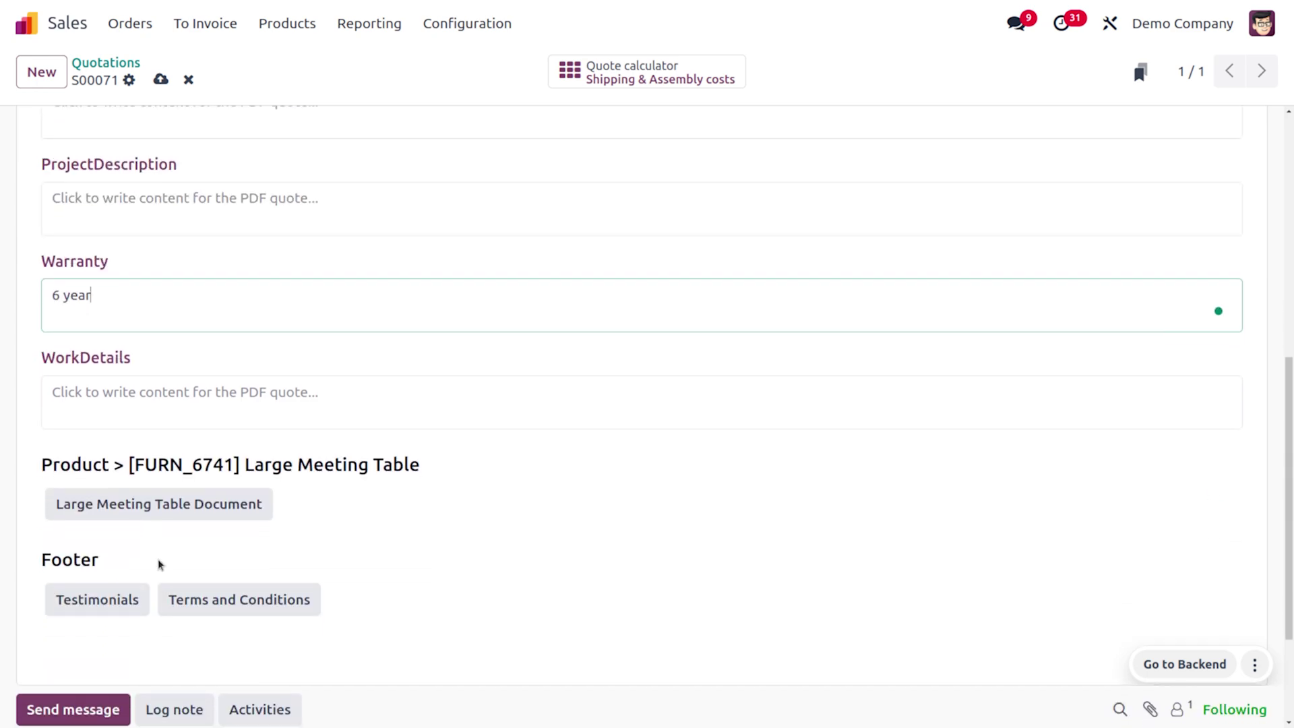
pyautogui.click(99, 512)
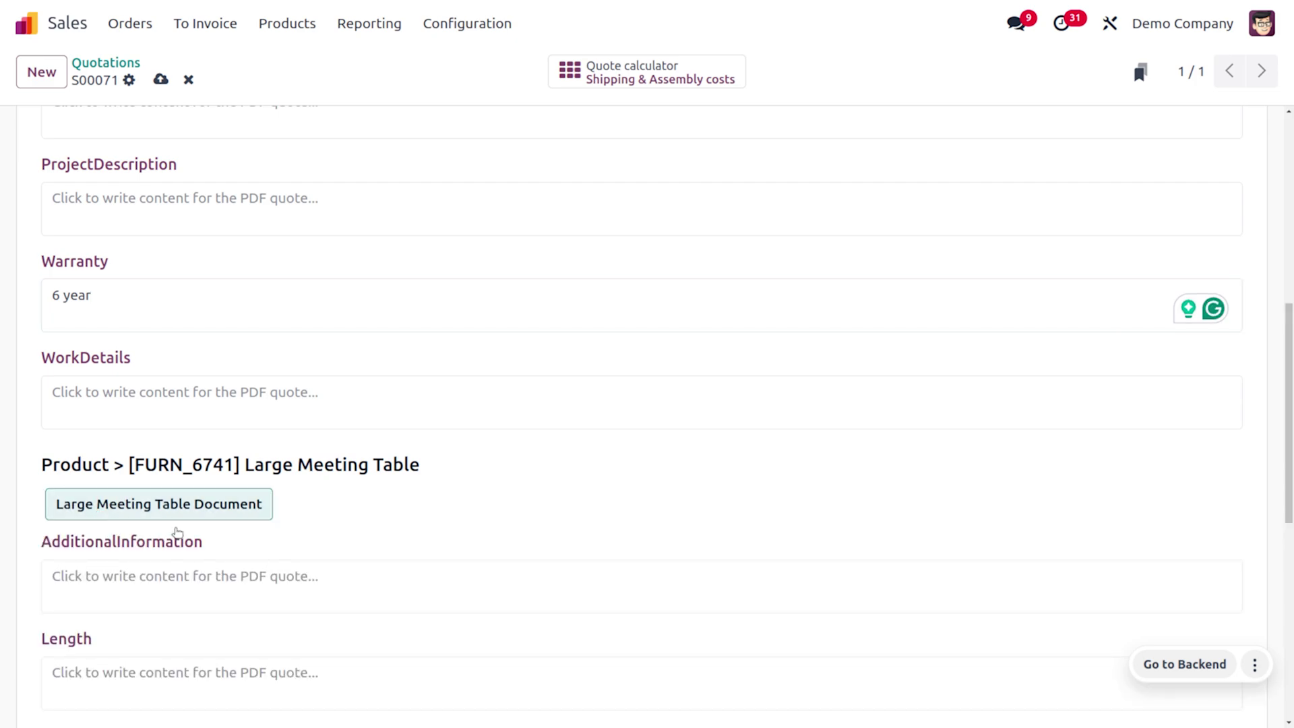
pyautogui.click(159, 587)
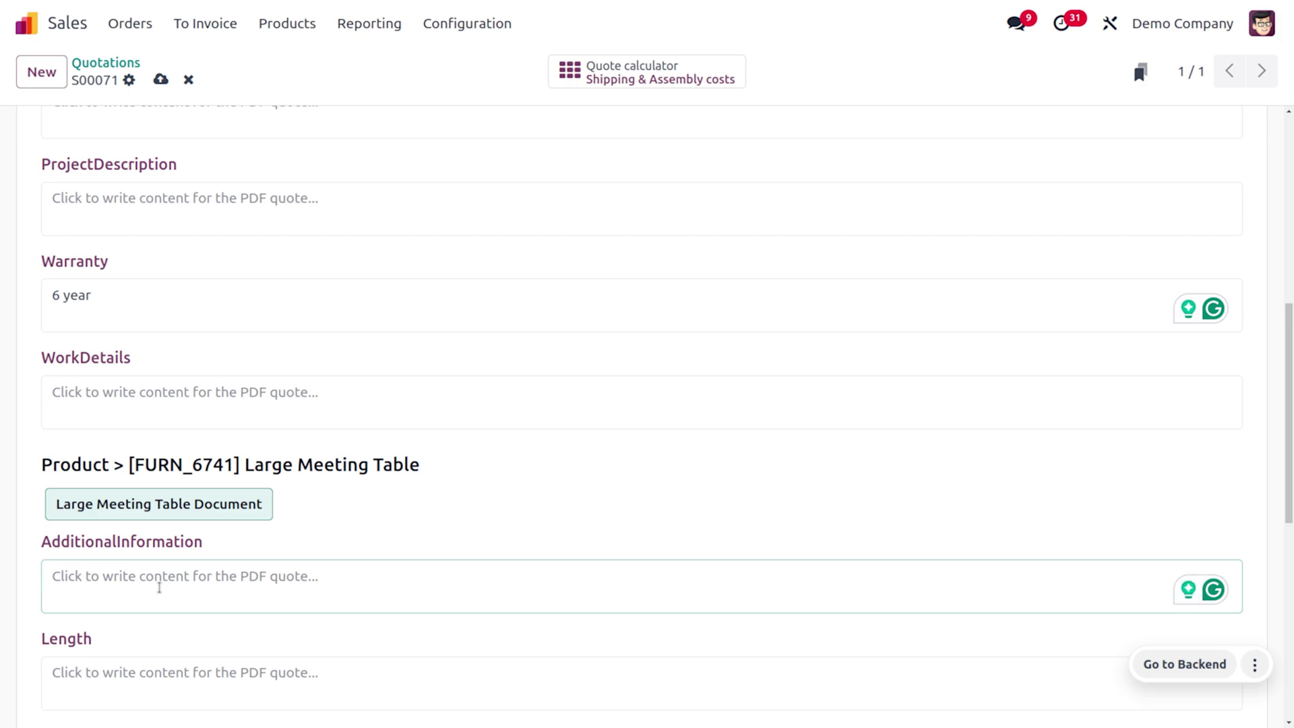
pyautogui.scroll(-3, 158, 587)
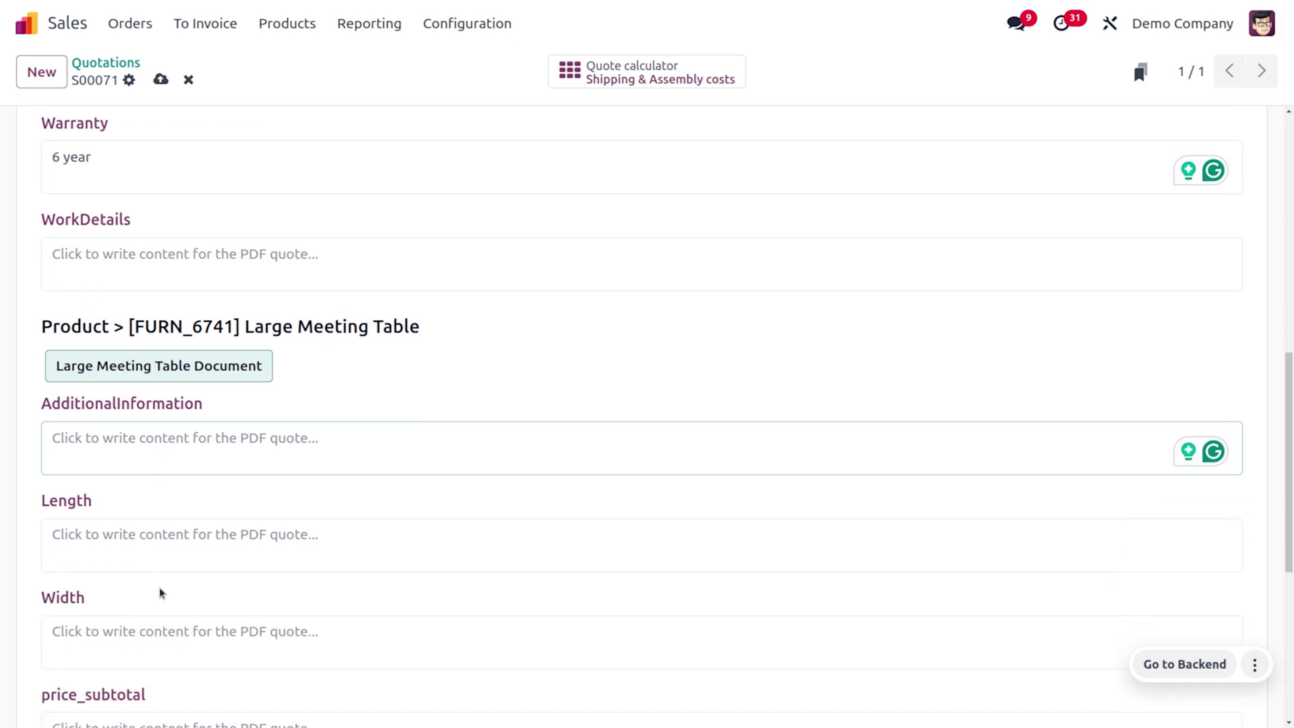
pyautogui.write('demo')
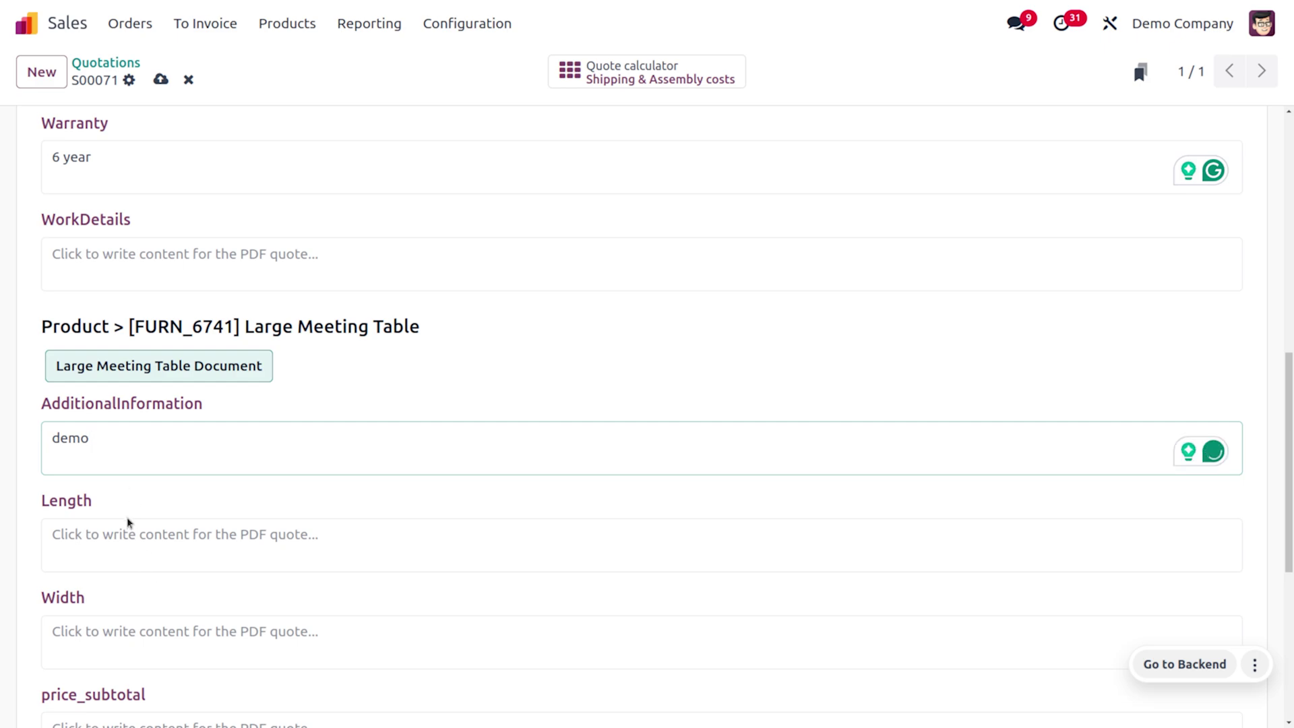
pyautogui.click(144, 526)
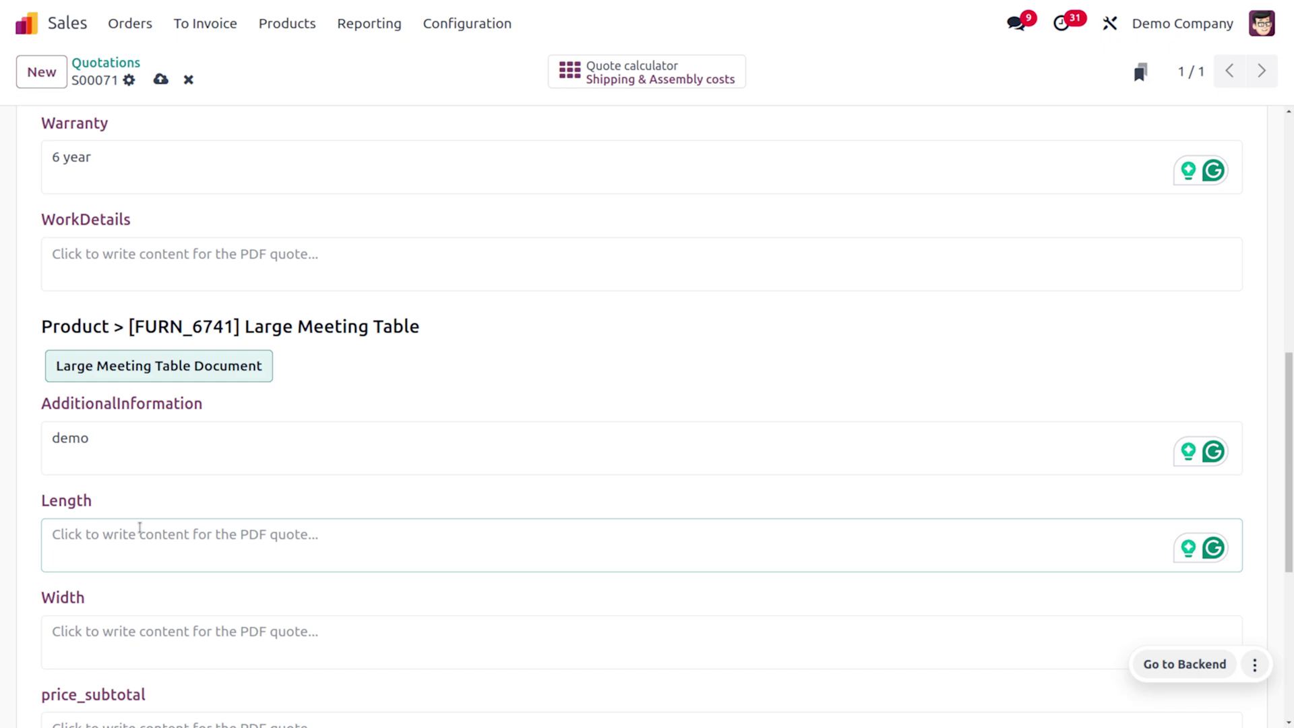
pyautogui.write('500cm')
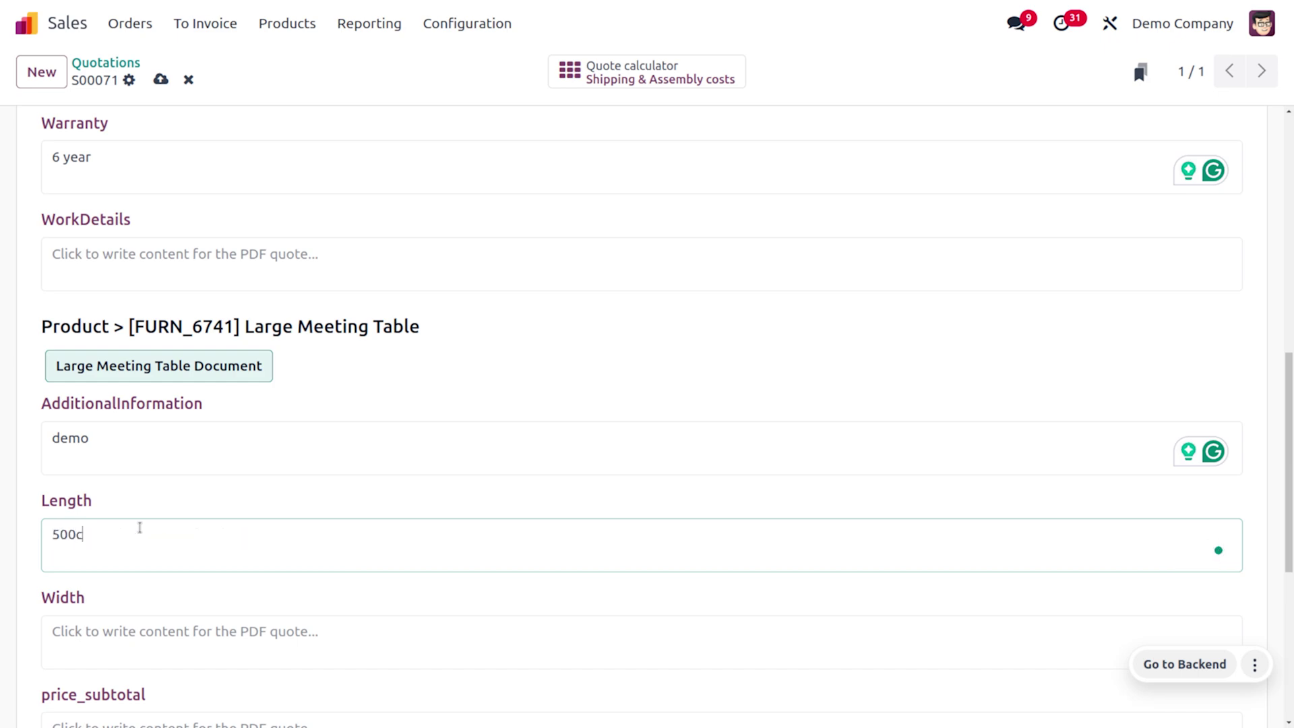
# Enter Width 250cm and price_subtotal $5000, then save the quote builder entries
pyautogui.click(97, 637)
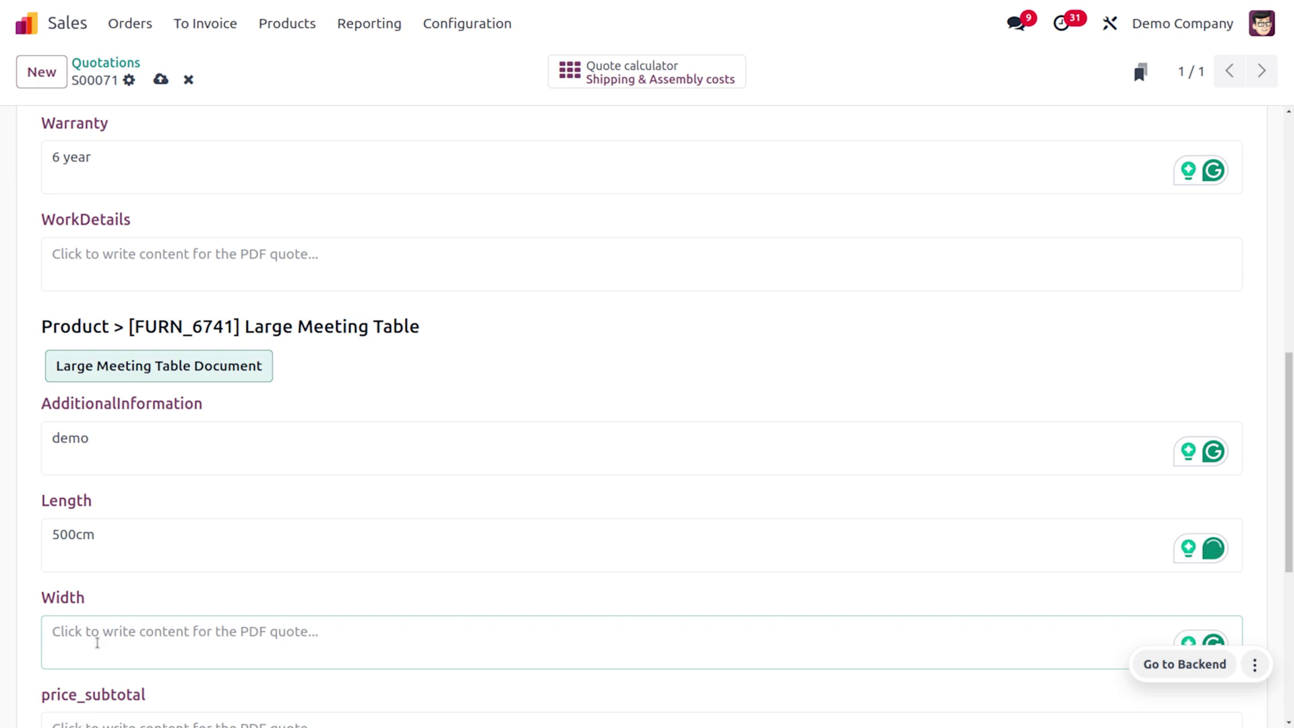
pyautogui.write('250')
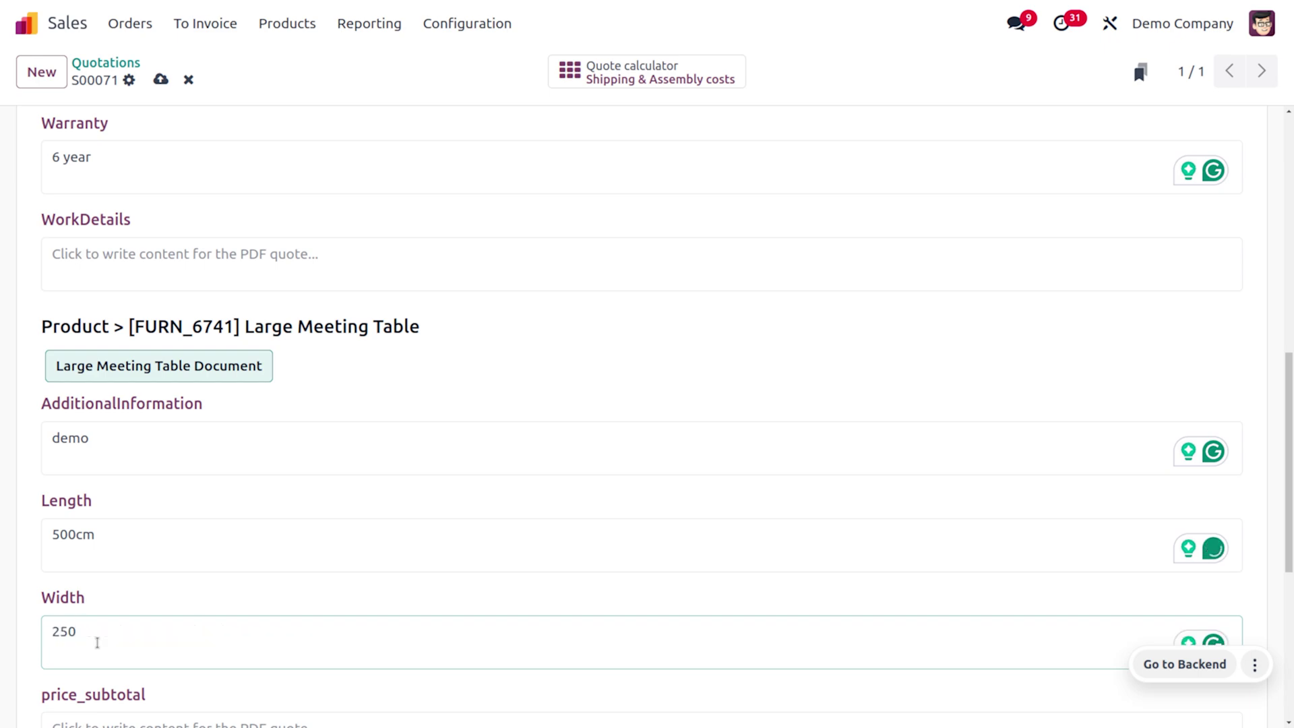
pyautogui.write('cm')
pyautogui.scroll(-4, 97, 642)
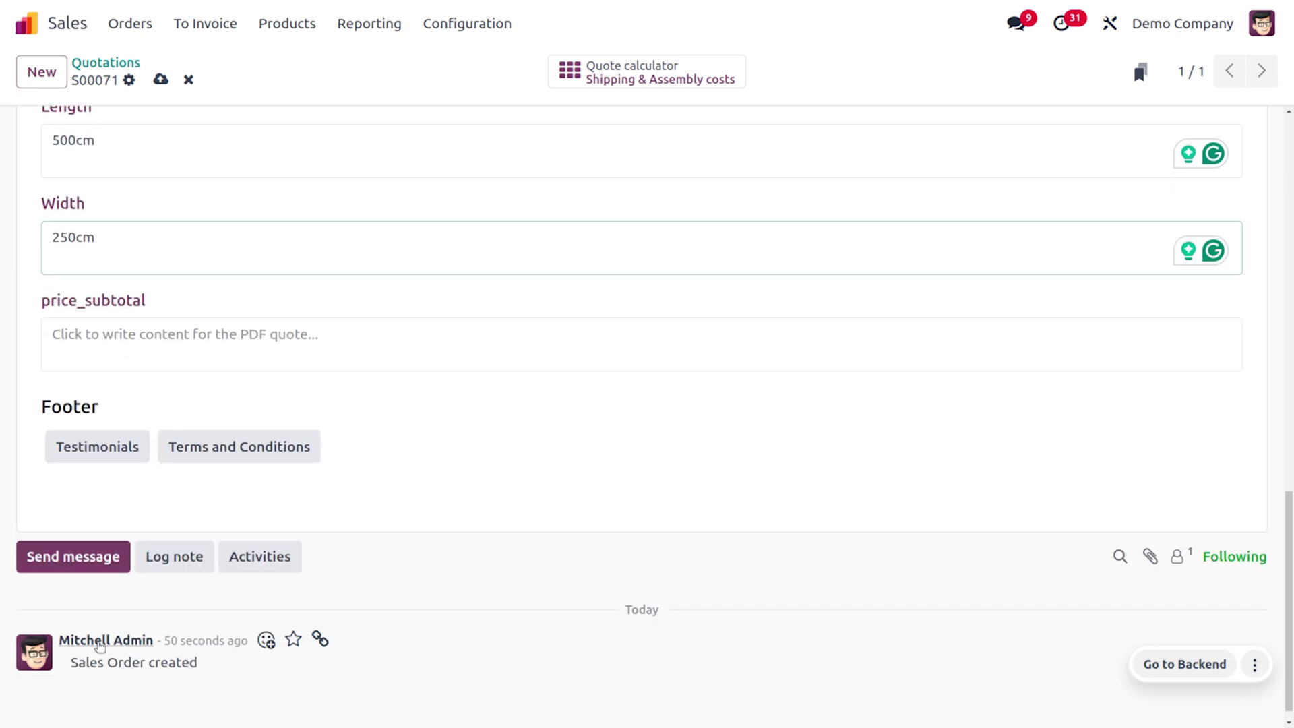
pyautogui.click(73, 334)
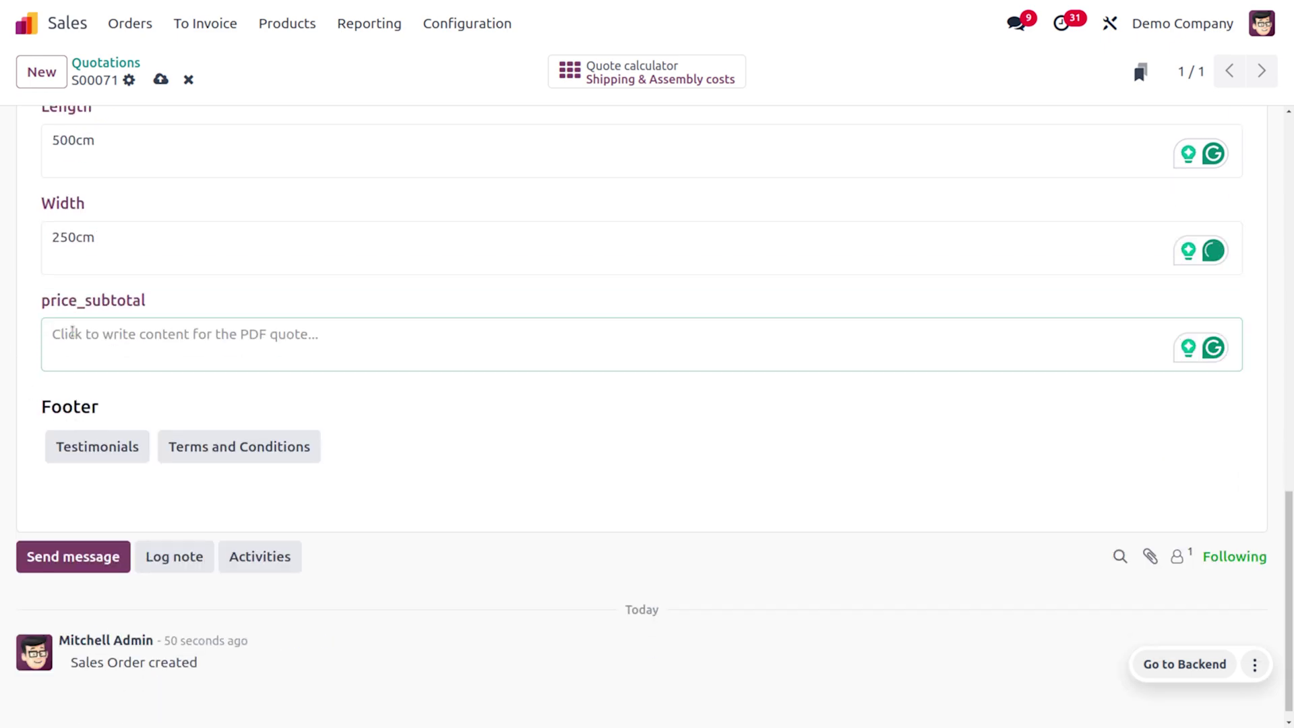
pyautogui.write('$5')
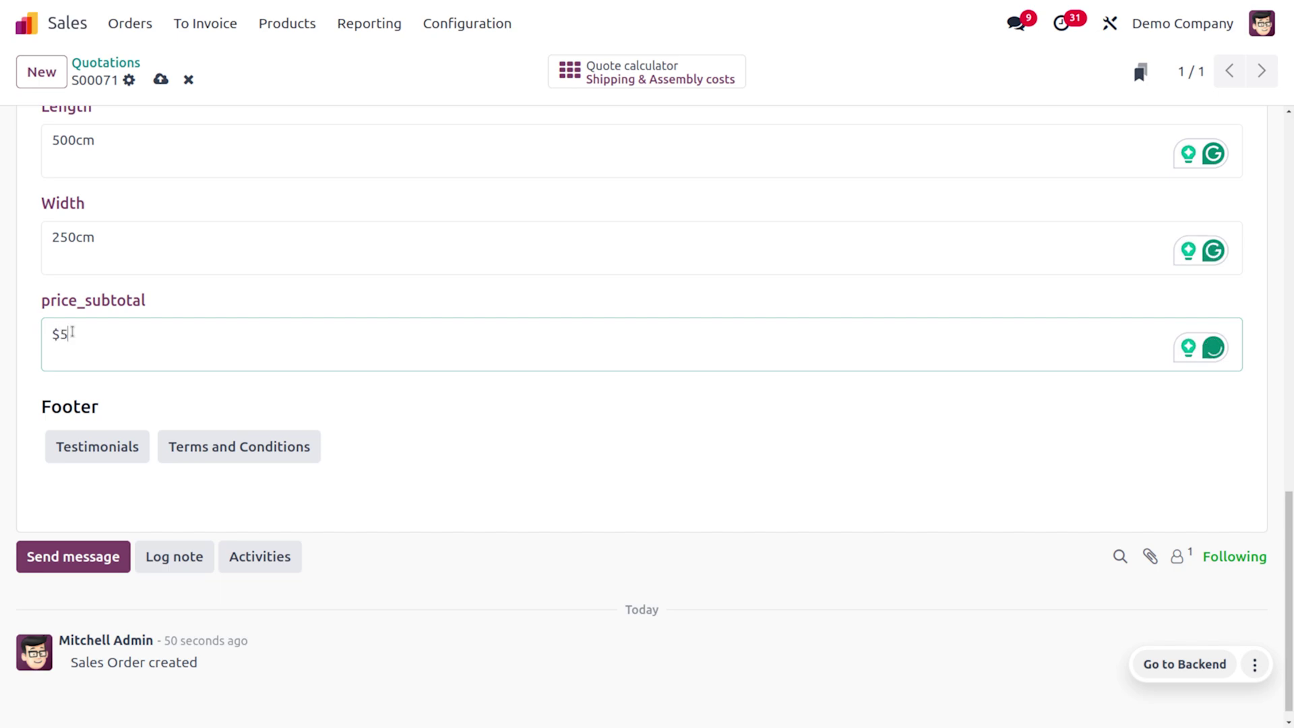
pyautogui.write('000')
pyautogui.click(161, 79)
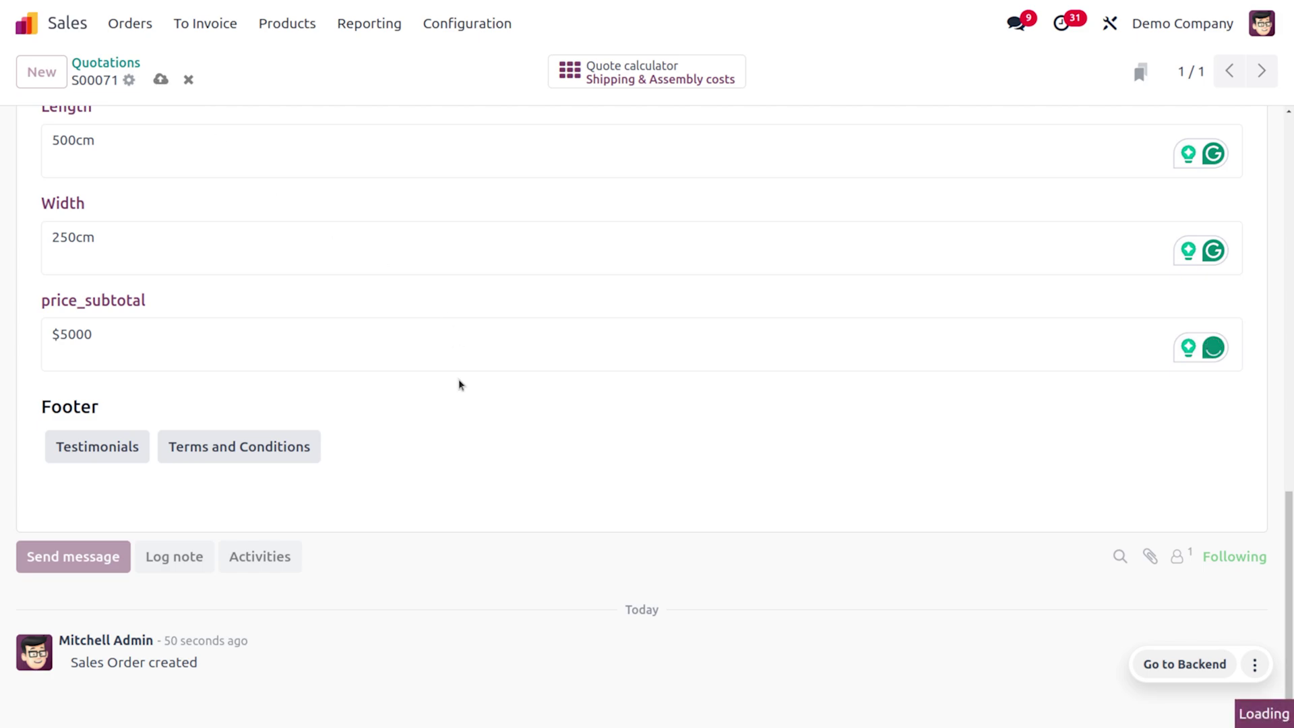
pyautogui.scroll(5, 458, 376)
pyautogui.scroll(5, 459, 377)
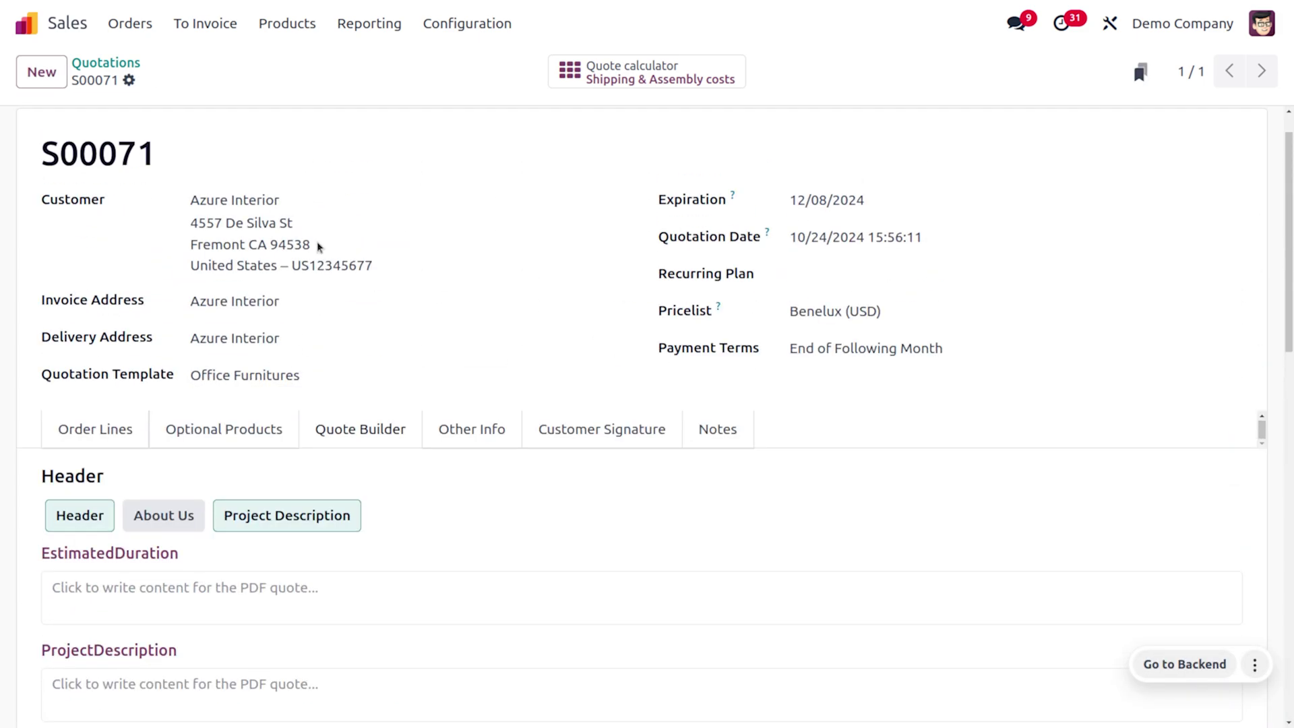
pyautogui.scroll(1, 316, 242)
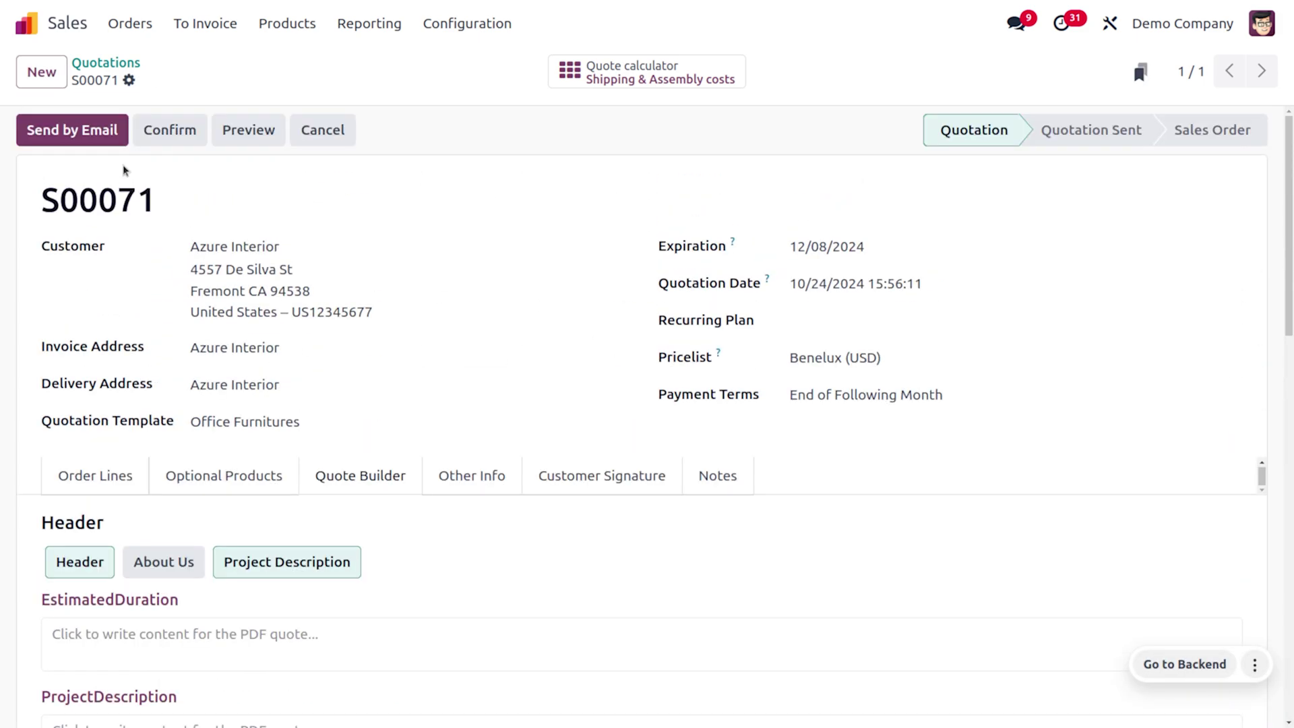
# Email quotation S00071 with its PDF to Azure Interior and view the sent Quotation - S00071.pdf
pyautogui.click(86, 131)
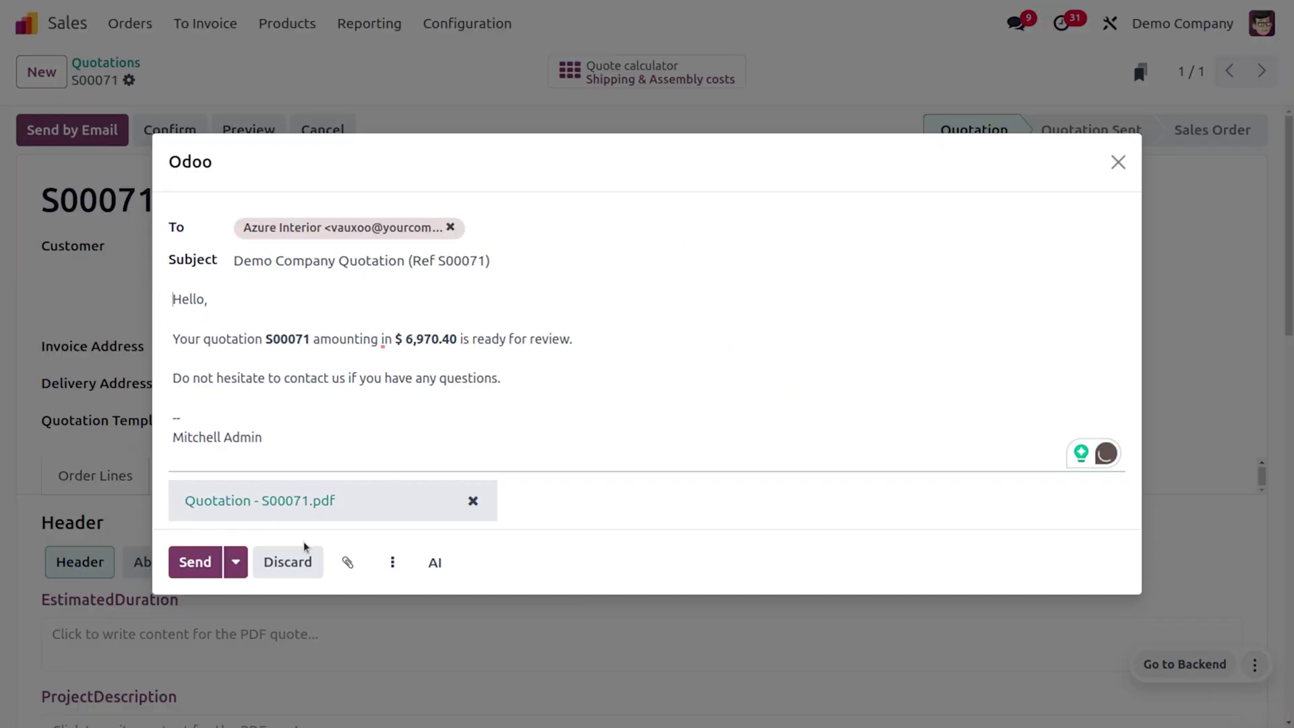
pyautogui.click(197, 567)
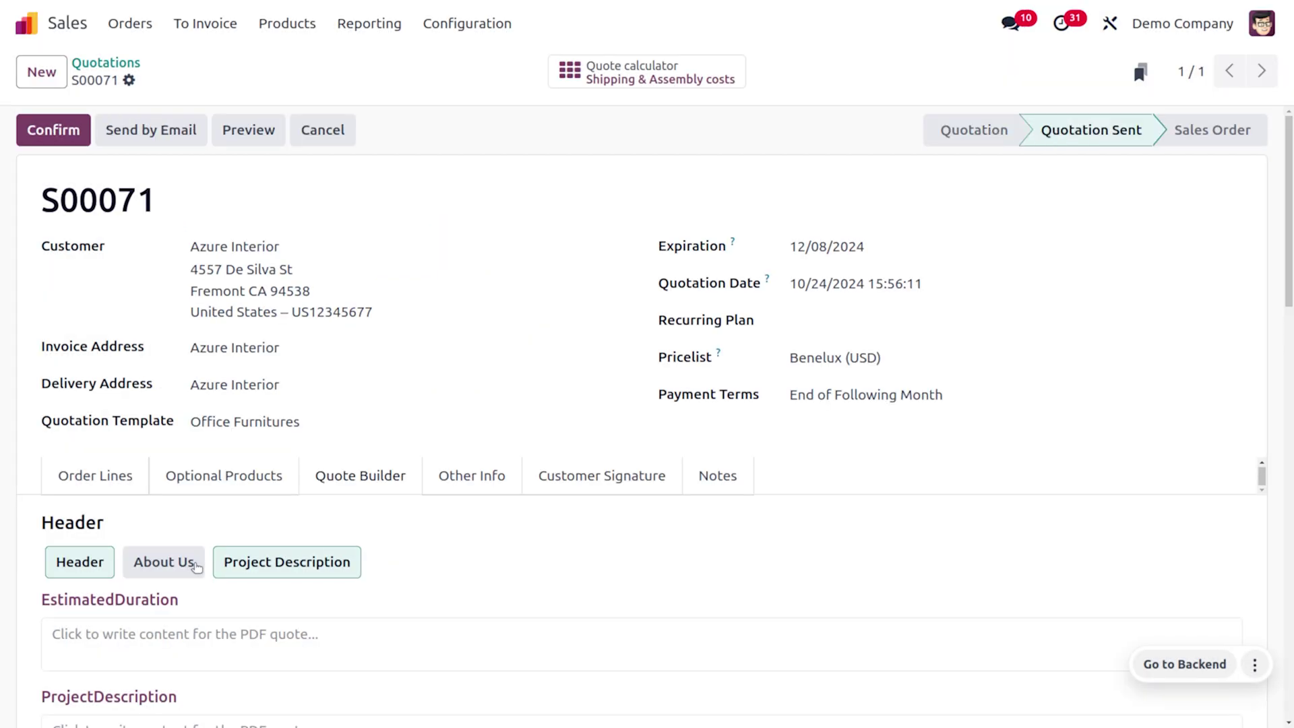
pyautogui.scroll(-5, 197, 567)
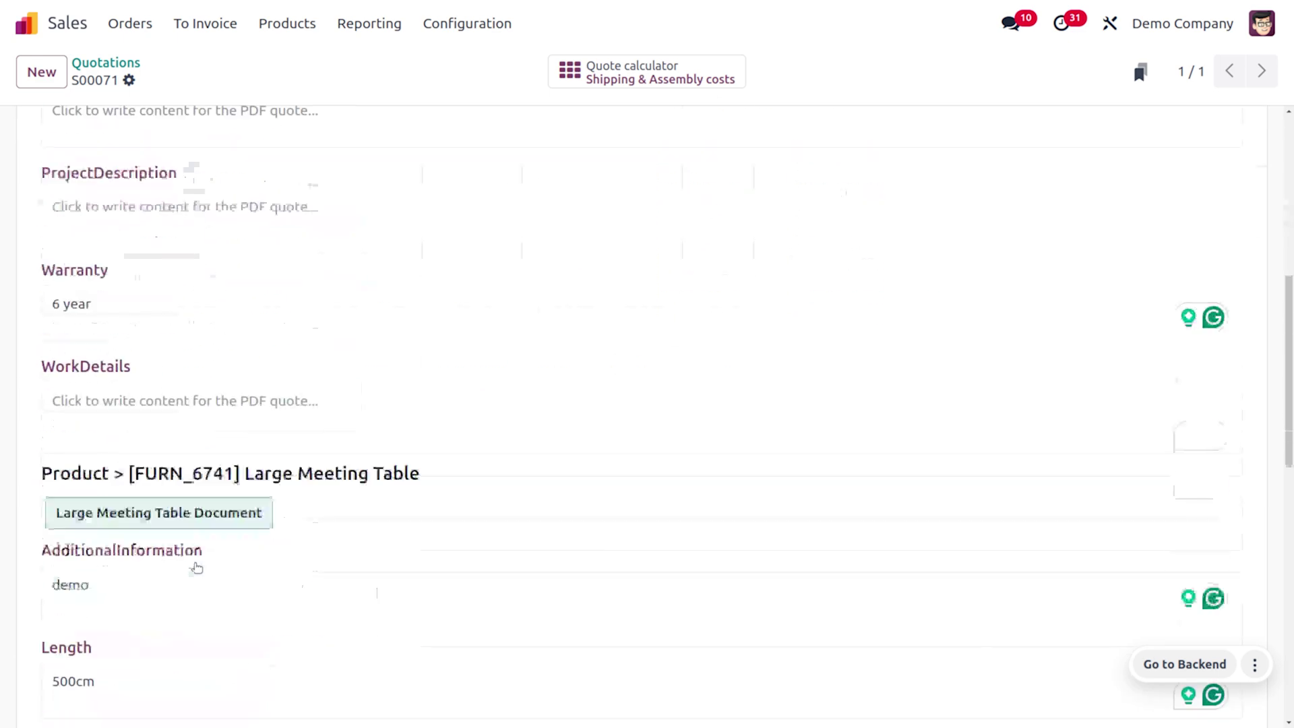
pyautogui.scroll(-3, 198, 566)
pyautogui.scroll(-3, 197, 567)
pyautogui.scroll(-4, 197, 567)
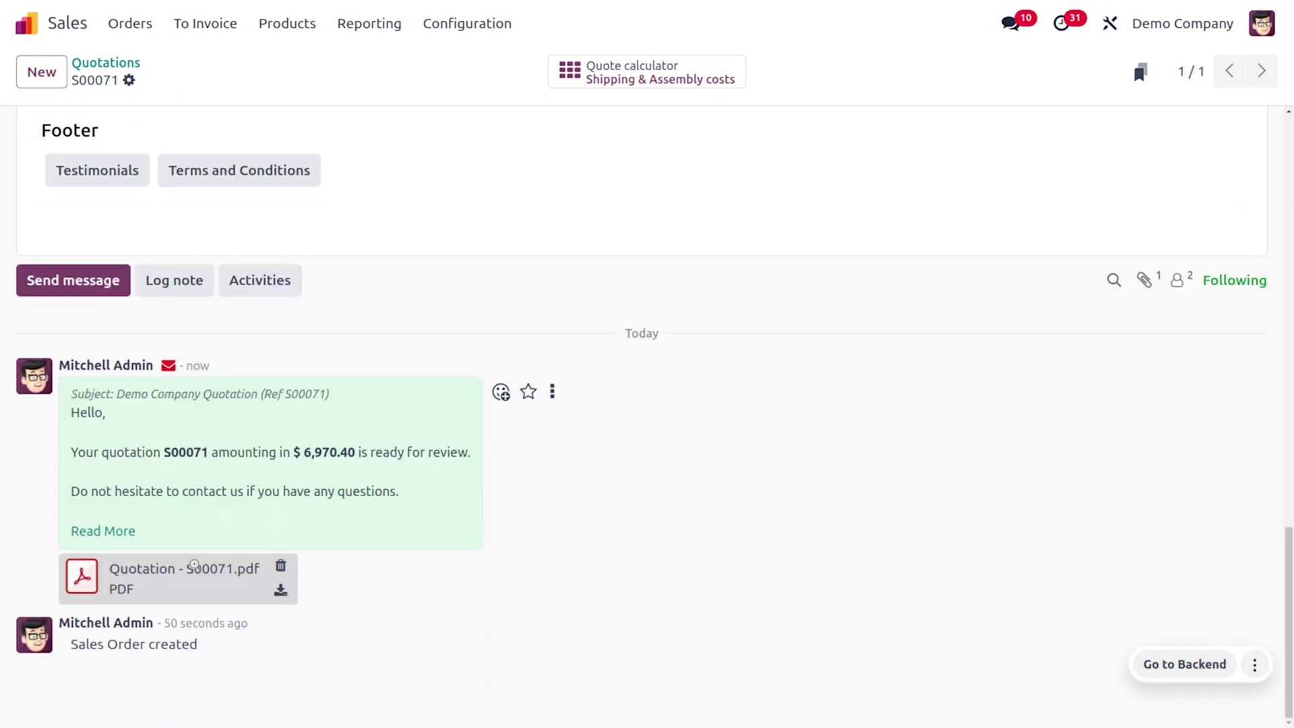
pyautogui.click(182, 585)
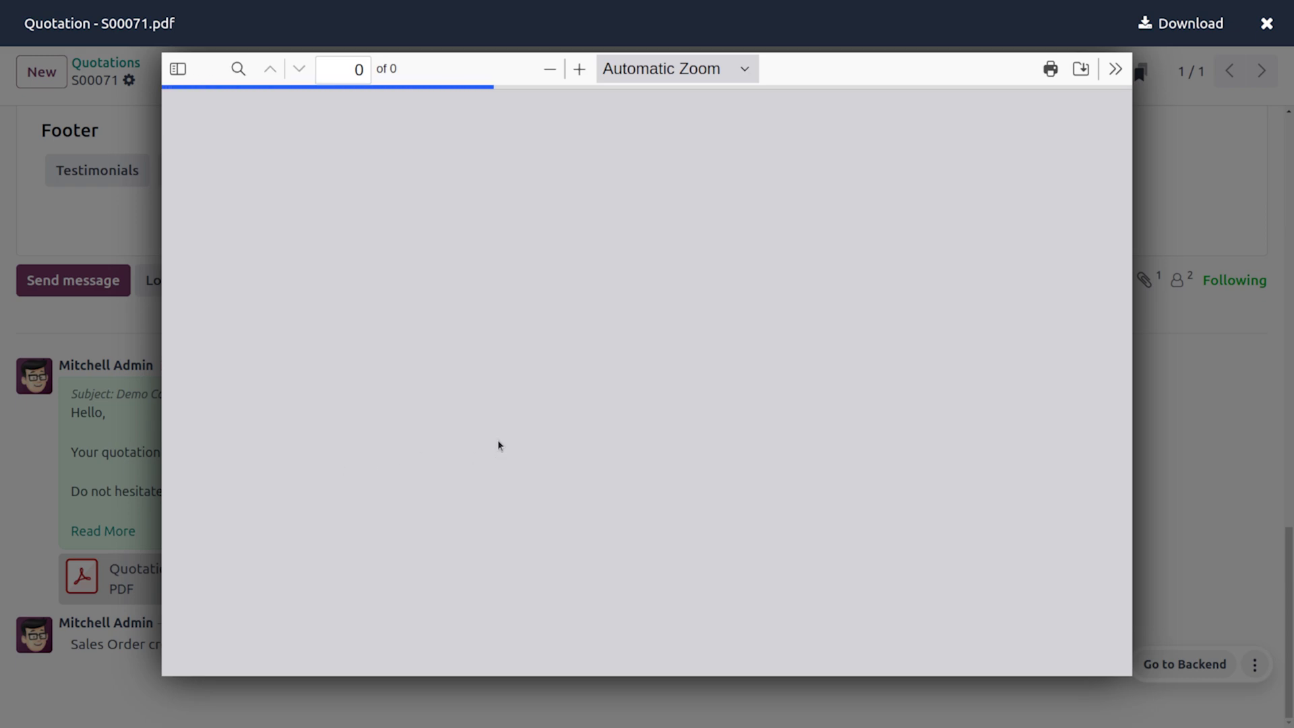
pyautogui.scroll(-3, 629, 520)
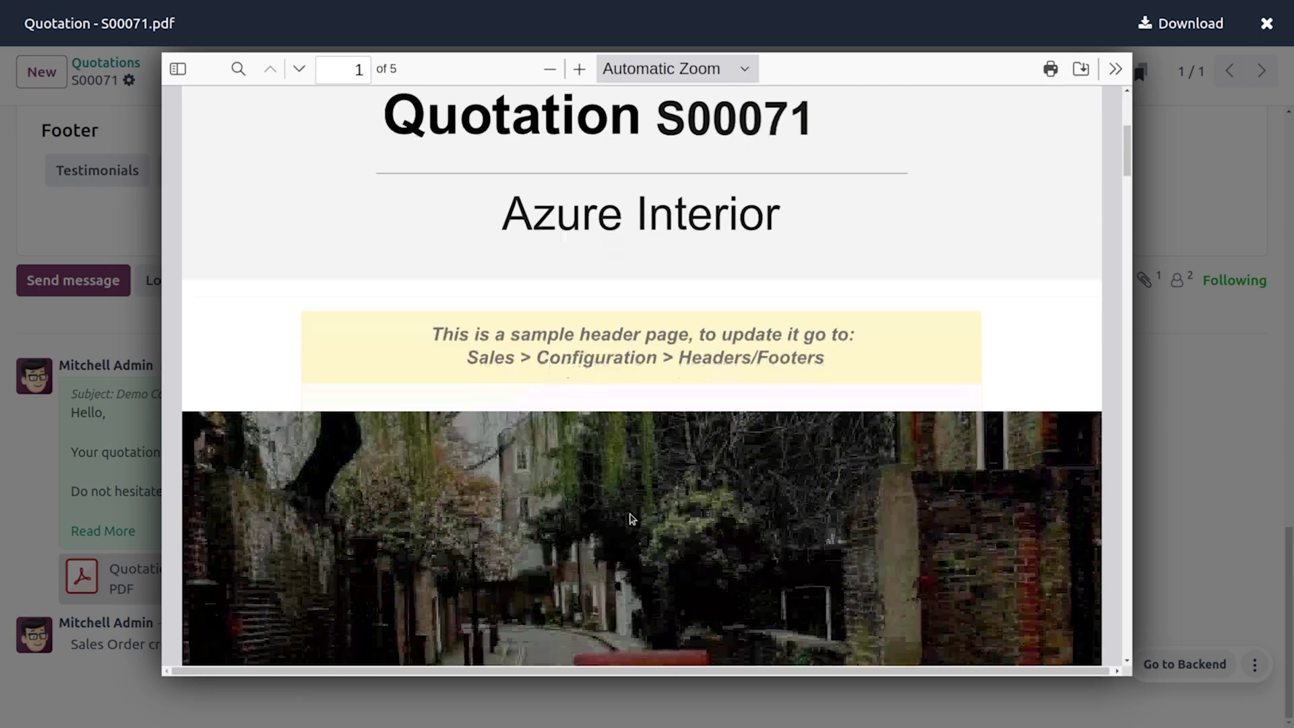
pyautogui.scroll(-5, 630, 519)
pyautogui.scroll(-5, 630, 519)
pyautogui.scroll(-3, 630, 519)
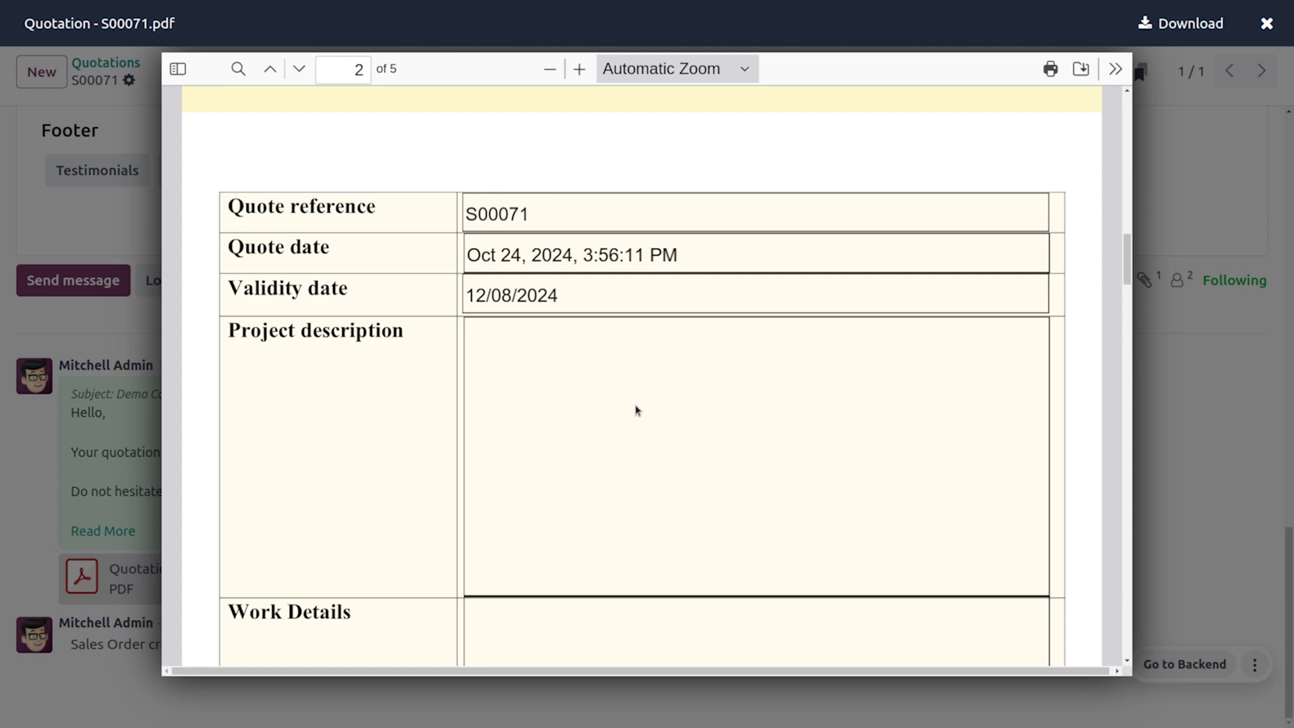
pyautogui.scroll(-5, 612, 460)
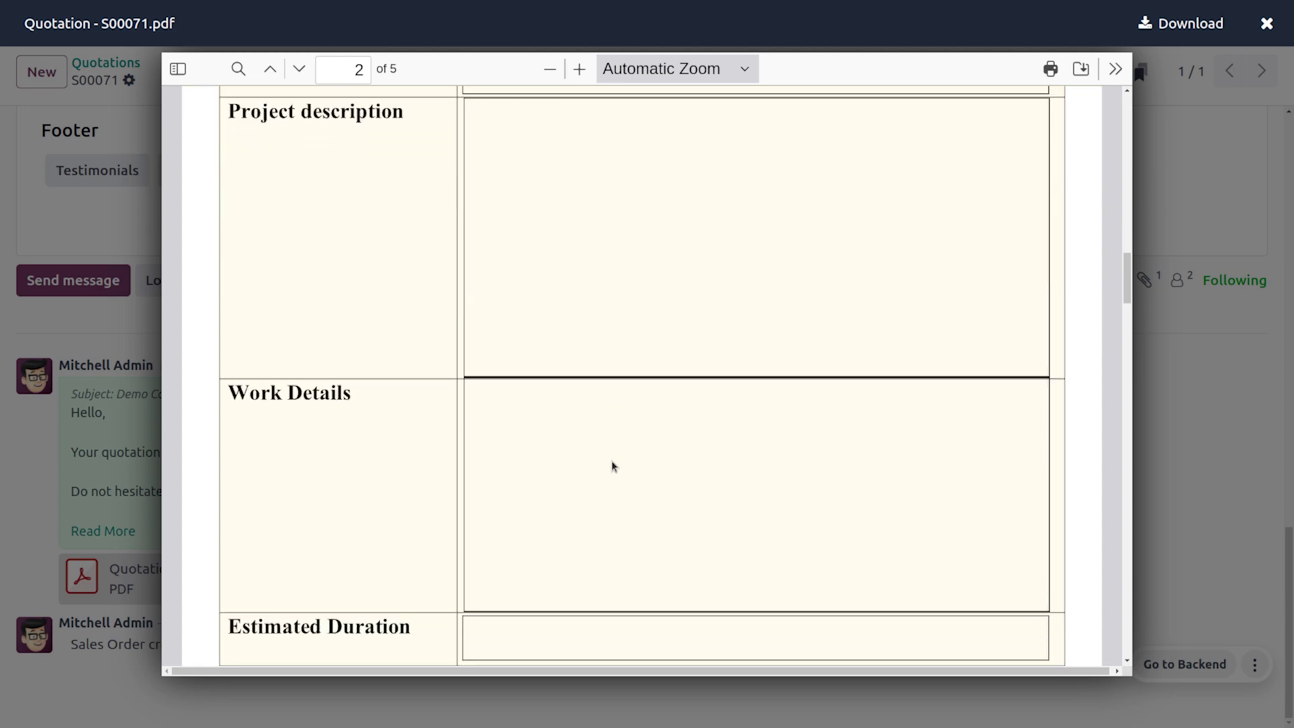
pyautogui.scroll(-5, 612, 460)
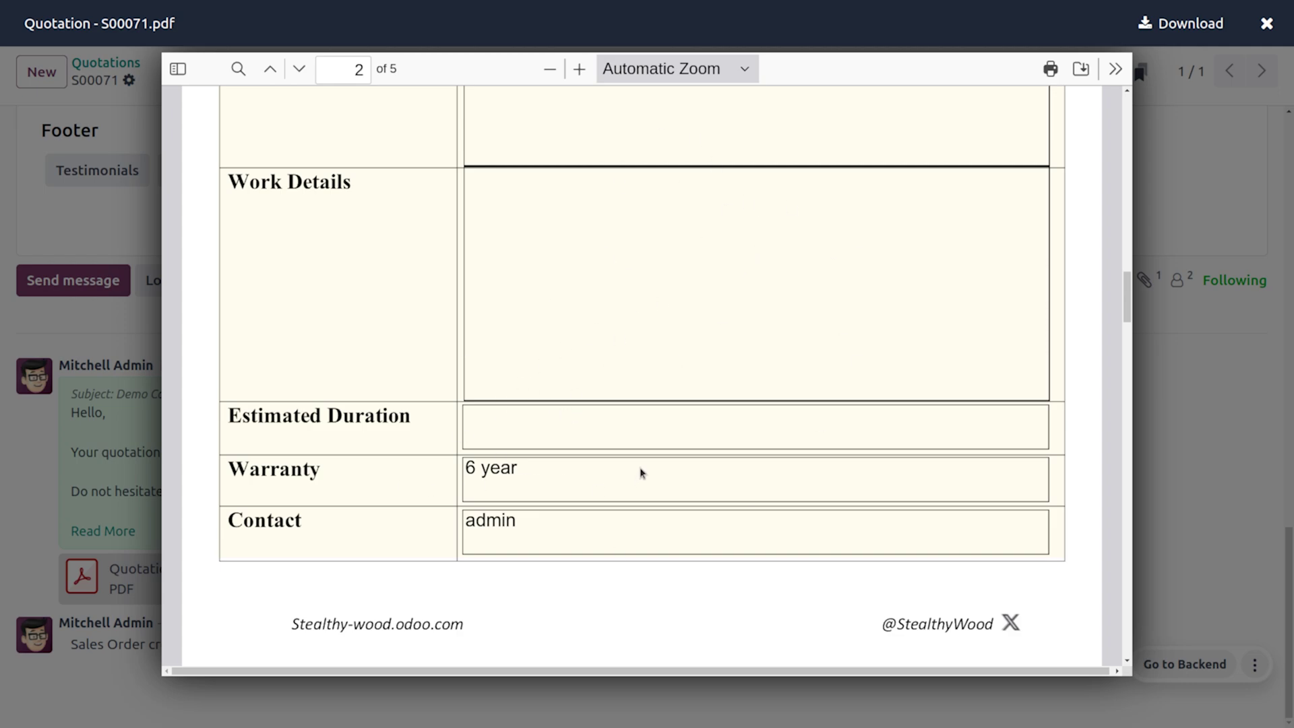
pyautogui.scroll(-4, 640, 467)
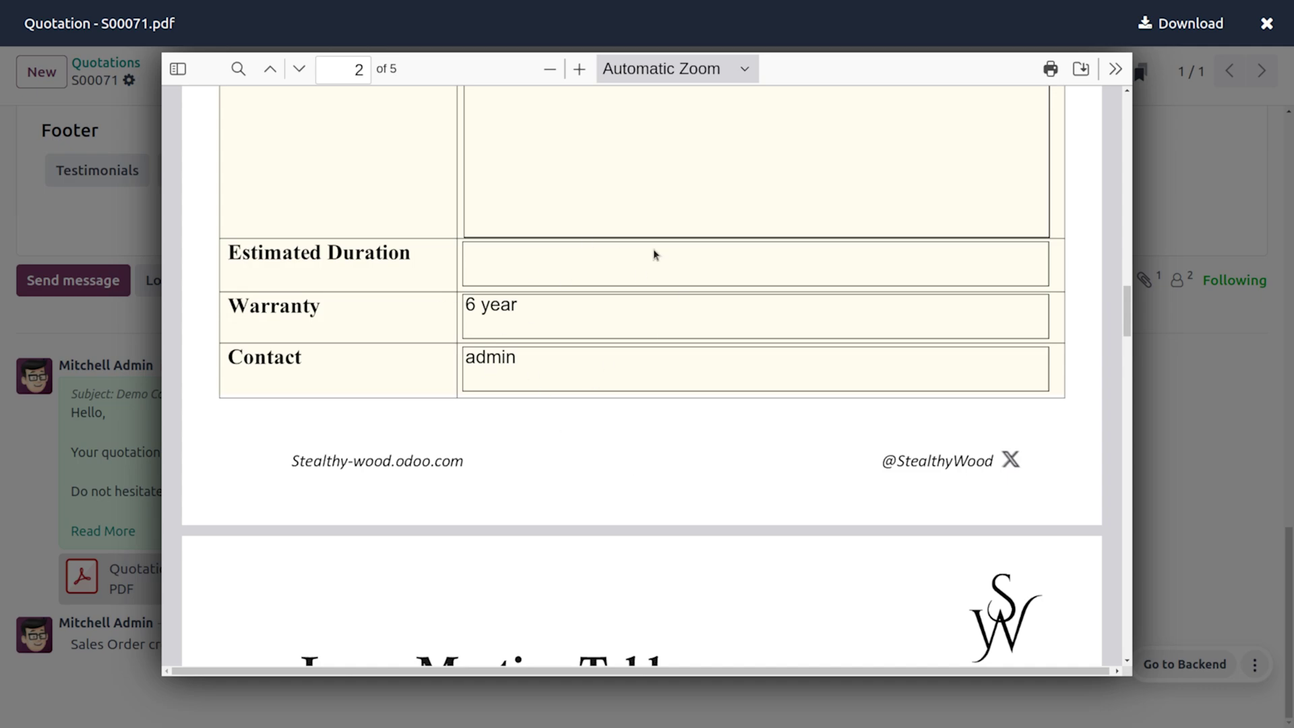
pyautogui.scroll(-5, 519, 374)
pyautogui.scroll(-8, 518, 374)
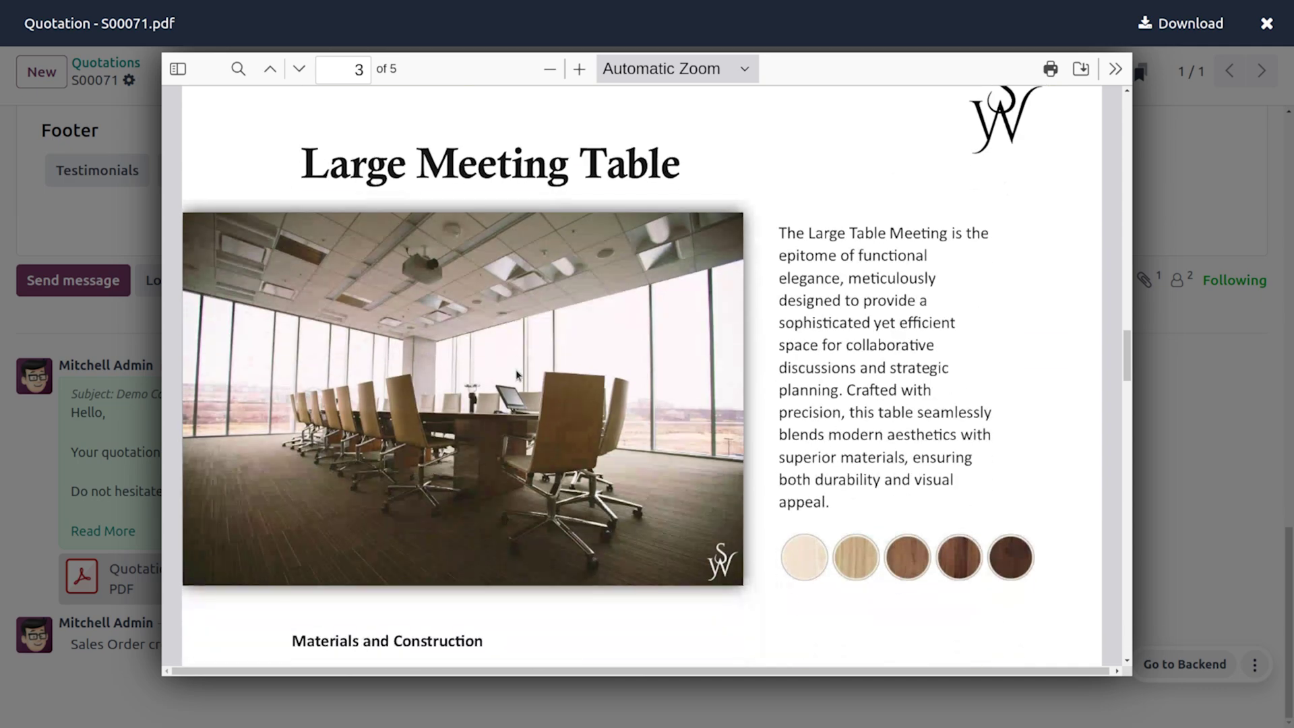
pyautogui.scroll(-1, 516, 370)
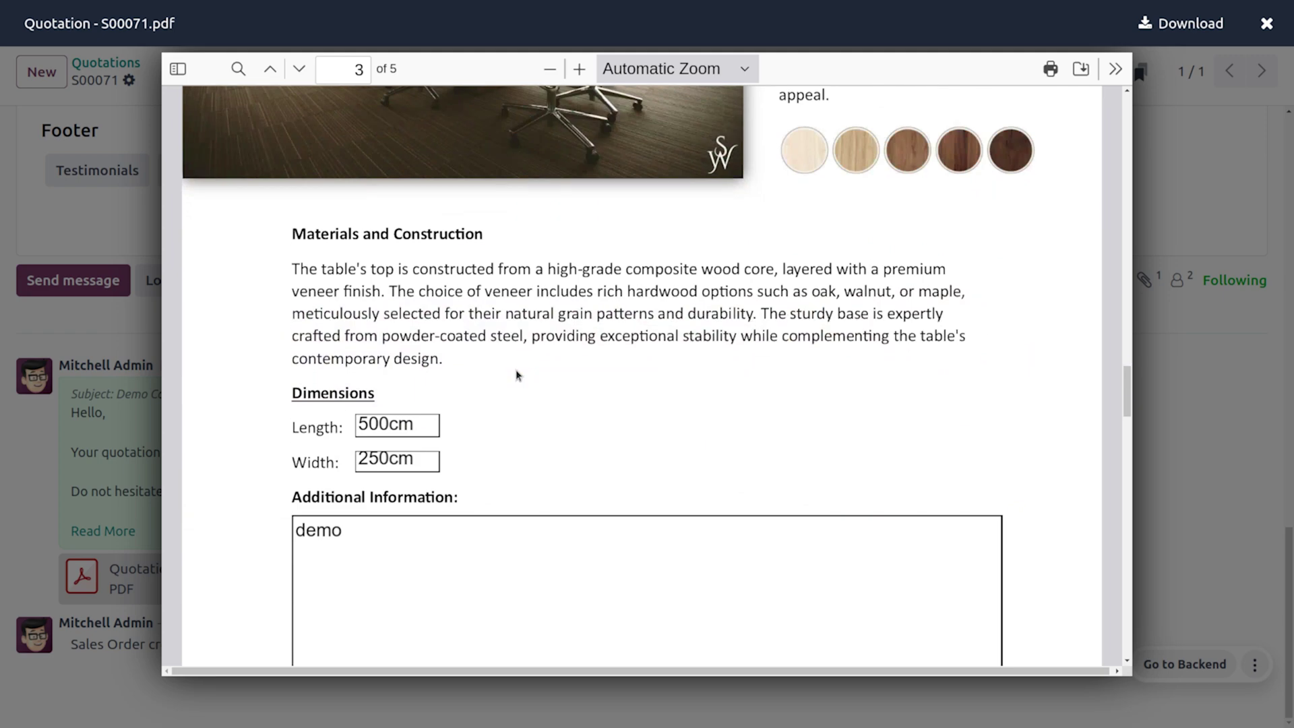
pyautogui.scroll(-3, 515, 369)
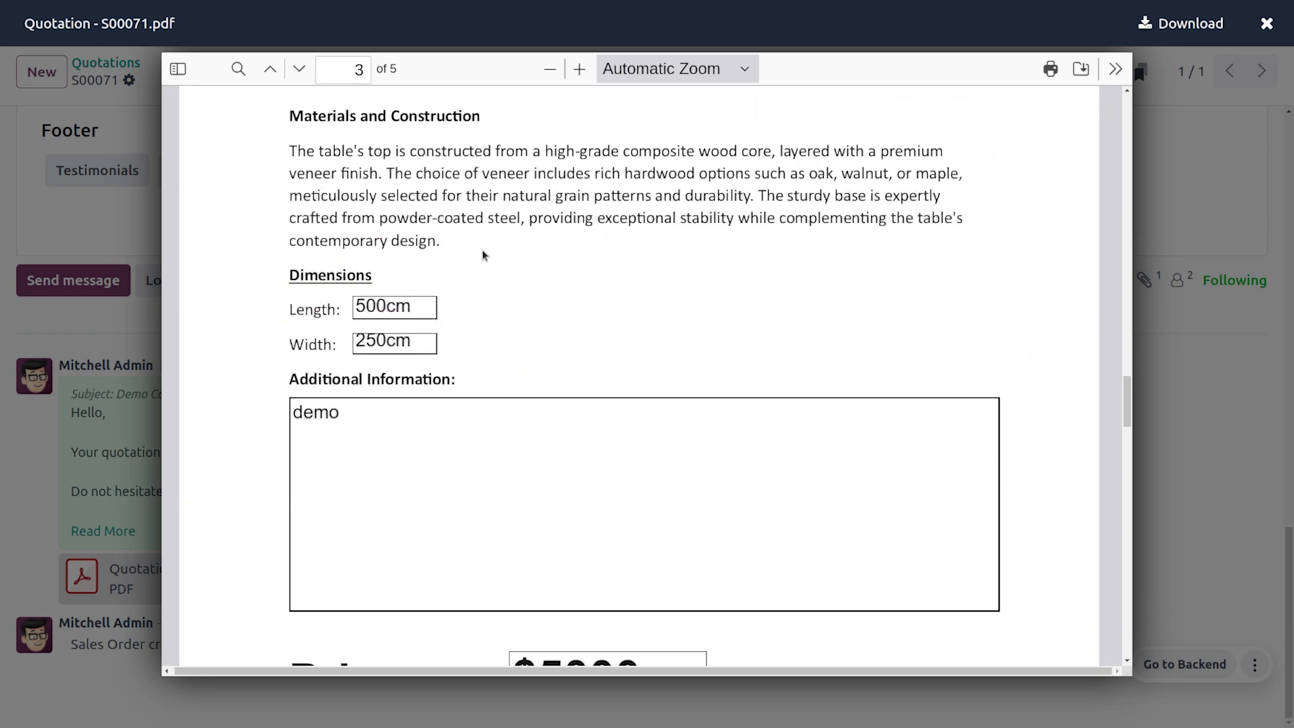
pyautogui.scroll(-3, 605, 519)
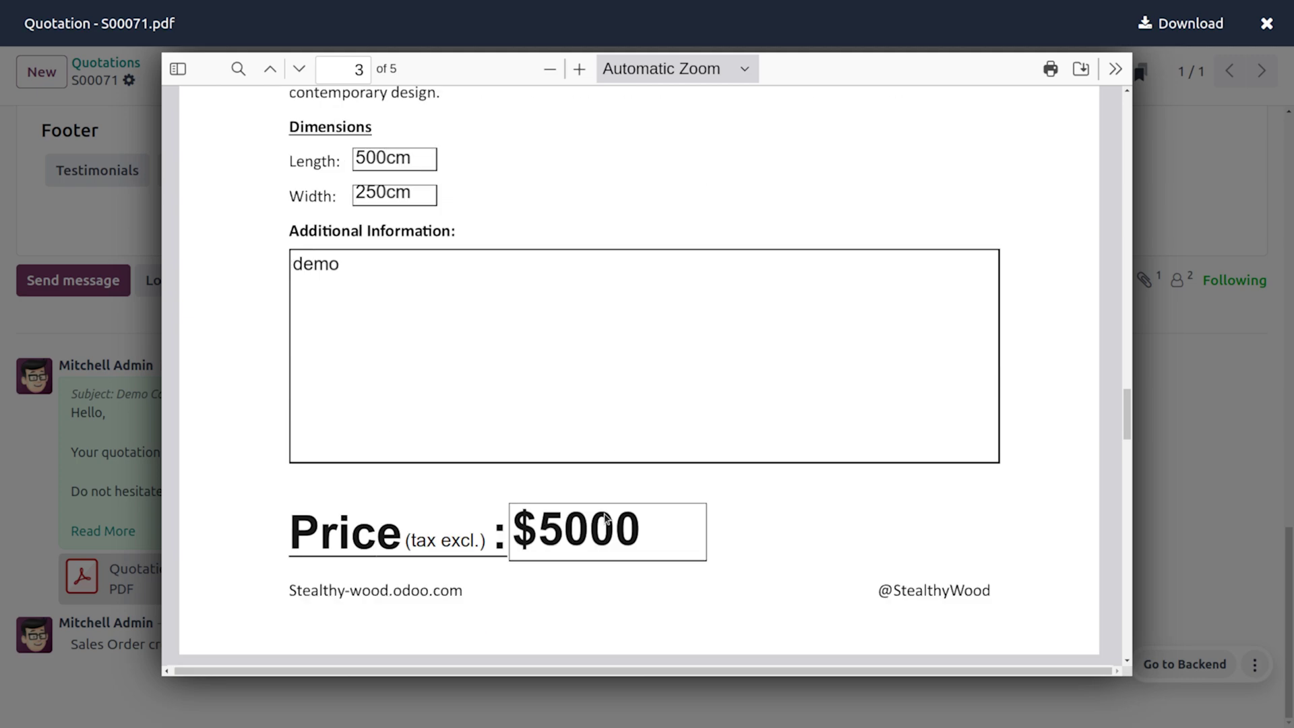
pyautogui.scroll(-3, 605, 517)
pyautogui.scroll(-3, 605, 518)
pyautogui.scroll(-3, 606, 518)
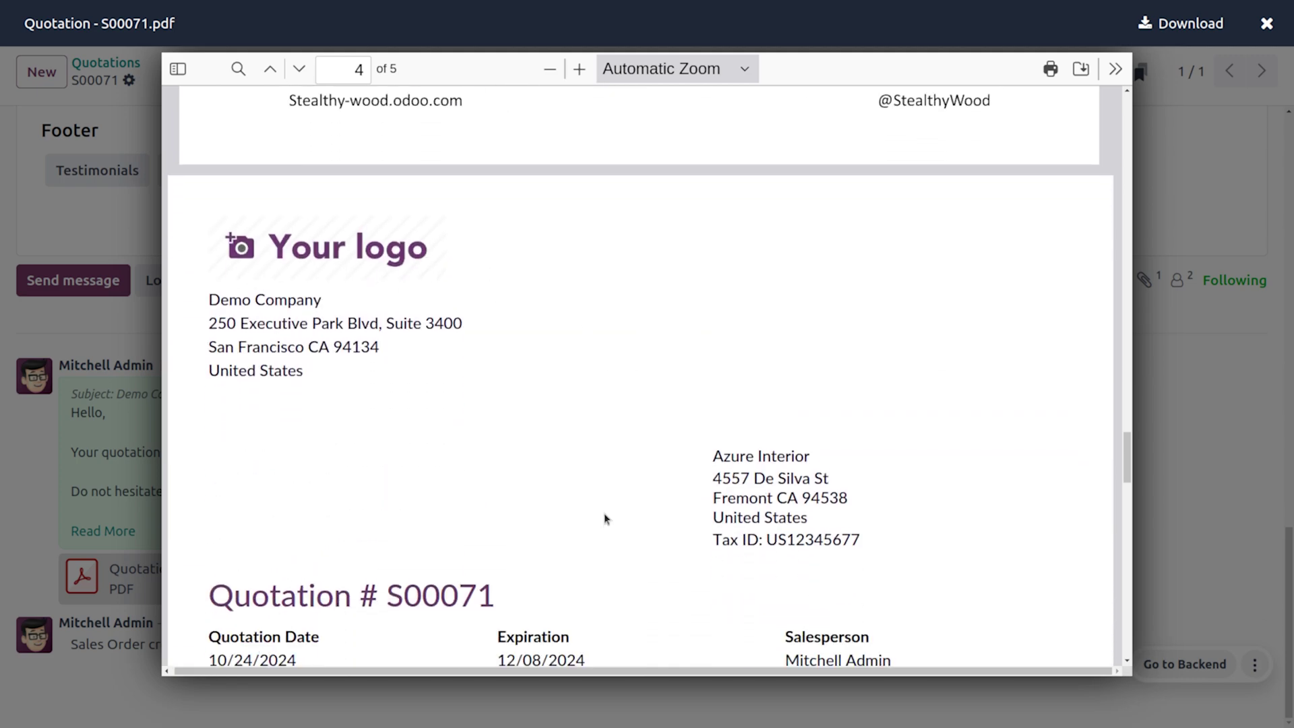
pyautogui.scroll(-4, 604, 518)
pyautogui.scroll(-5, 605, 518)
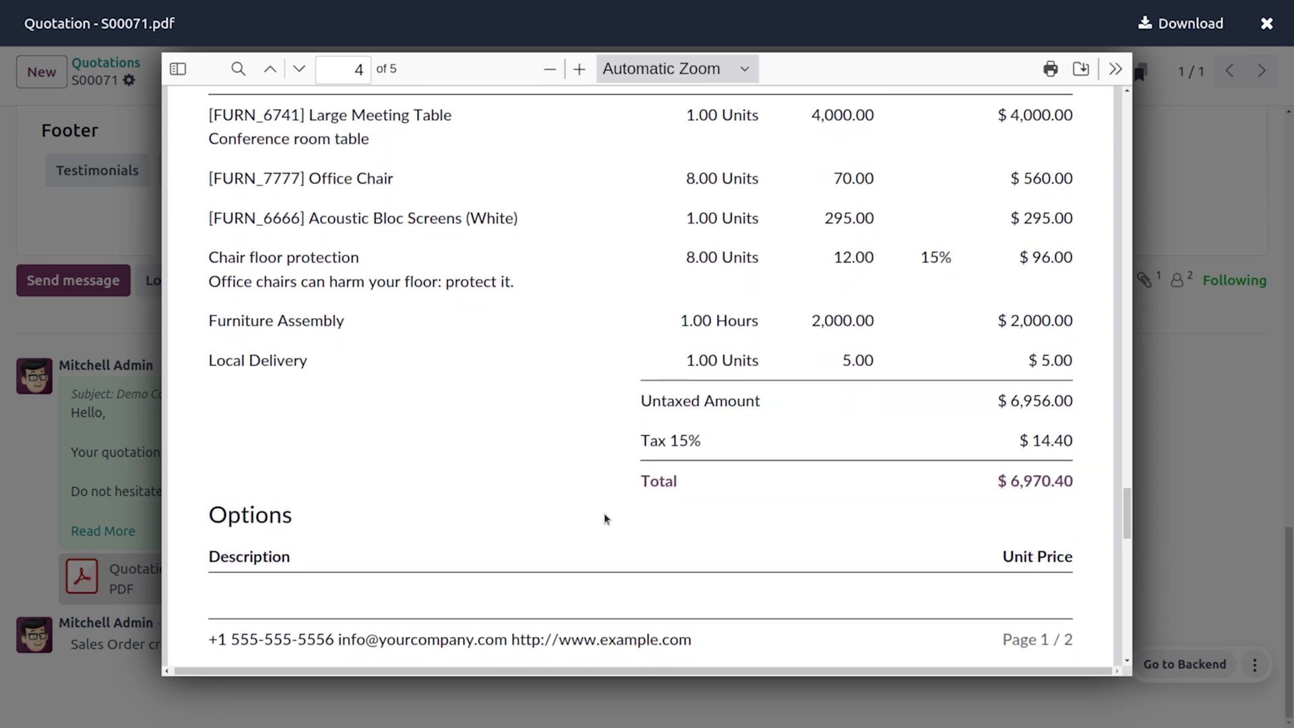
pyautogui.scroll(3, 604, 518)
pyautogui.scroll(1, 604, 519)
pyautogui.scroll(1, 604, 513)
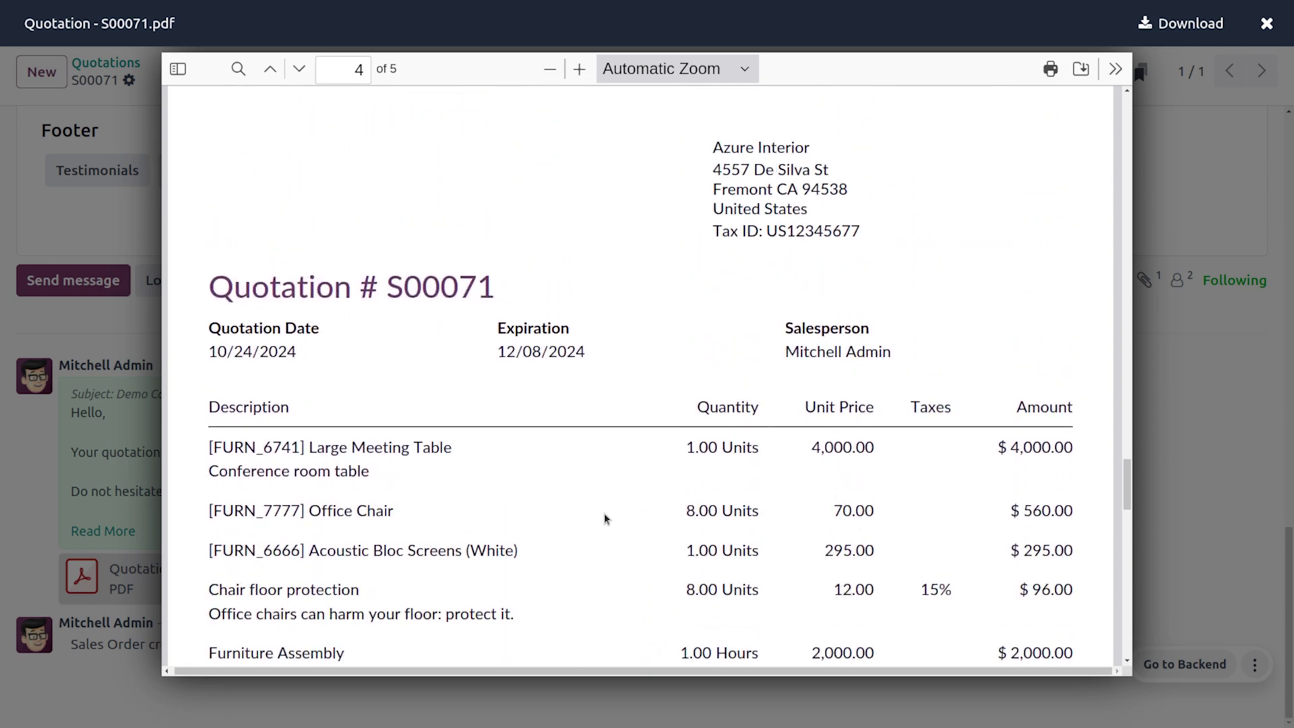
pyautogui.scroll(-4, 603, 512)
pyautogui.scroll(-4, 604, 513)
pyautogui.scroll(-4, 604, 518)
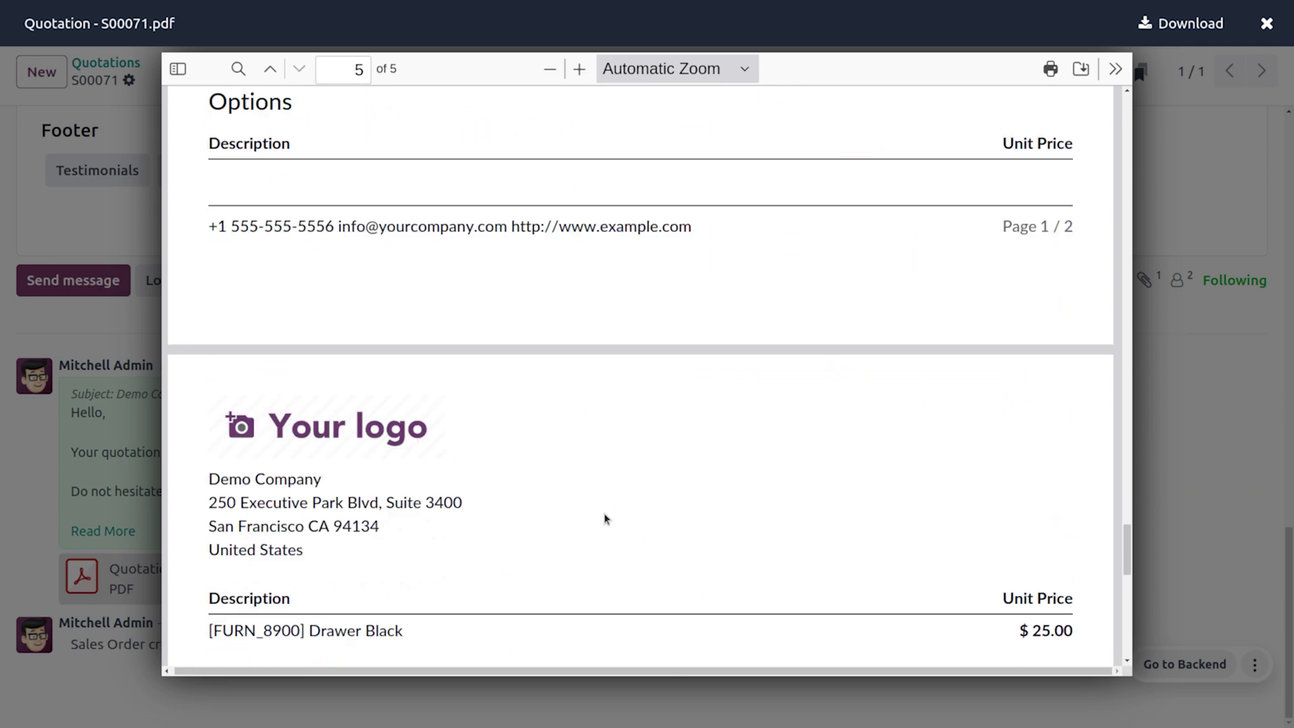
pyautogui.scroll(-4, 605, 518)
pyautogui.scroll(-5, 604, 518)
pyautogui.scroll(-2, 605, 518)
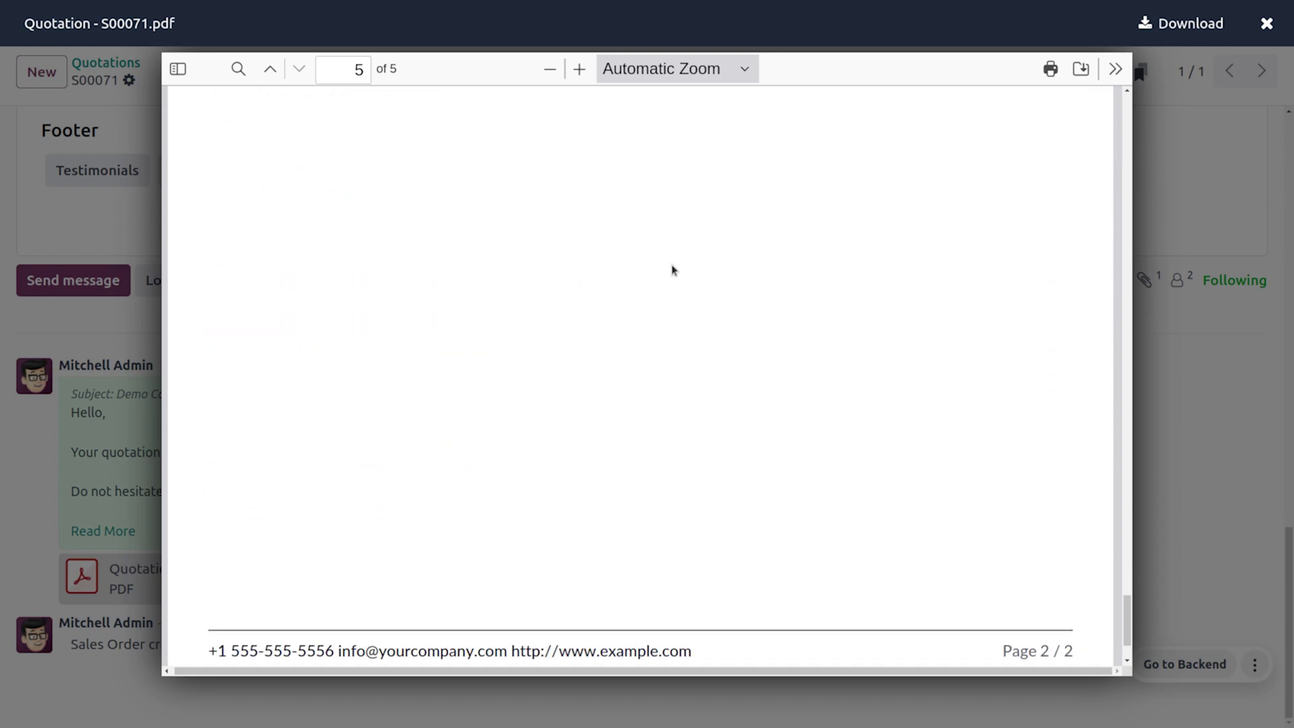
pyautogui.scroll(-3, 671, 264)
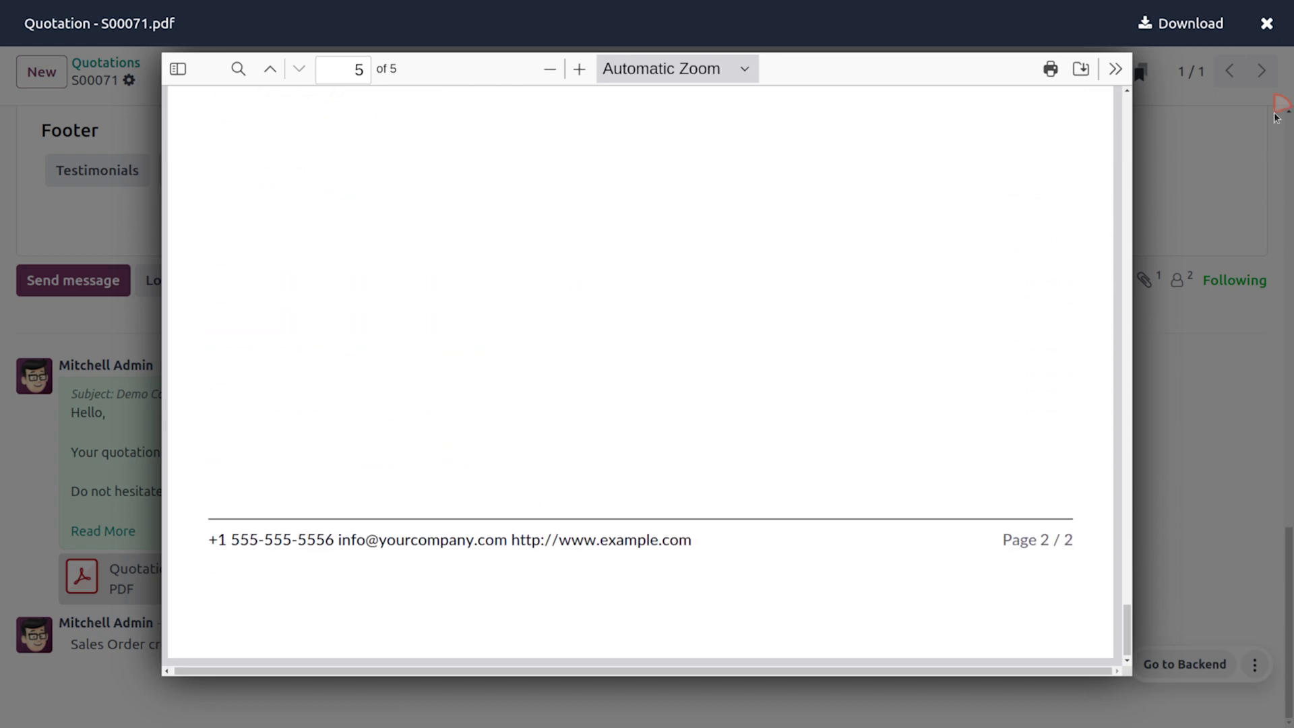
pyautogui.click(1266, 24)
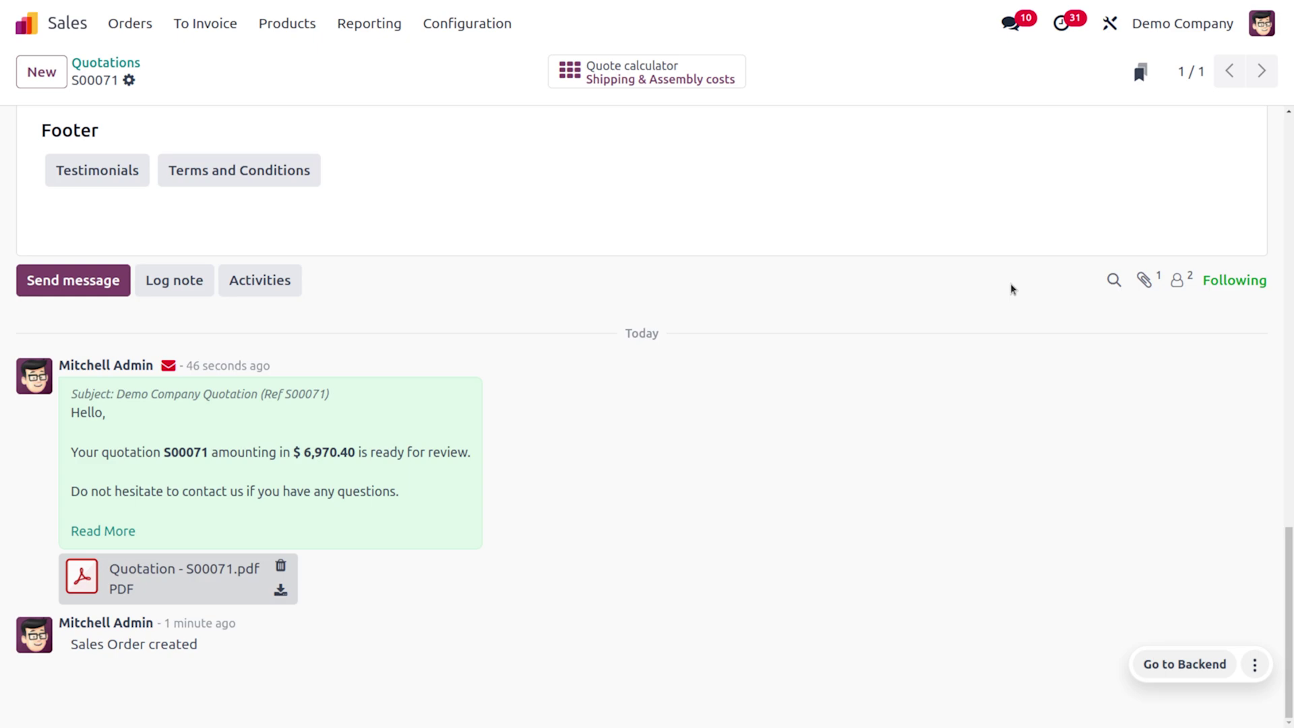
pyautogui.scroll(8, 783, 390)
pyautogui.scroll(8, 782, 390)
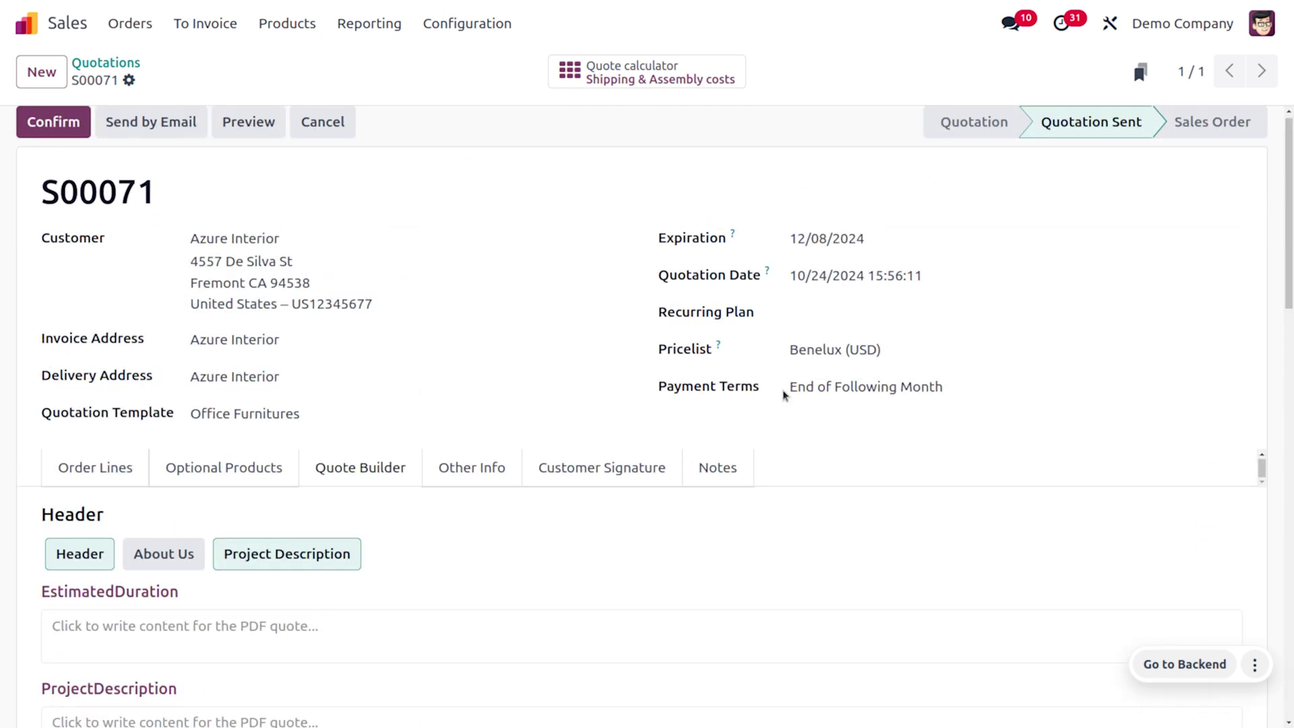
pyautogui.scroll(2, 782, 389)
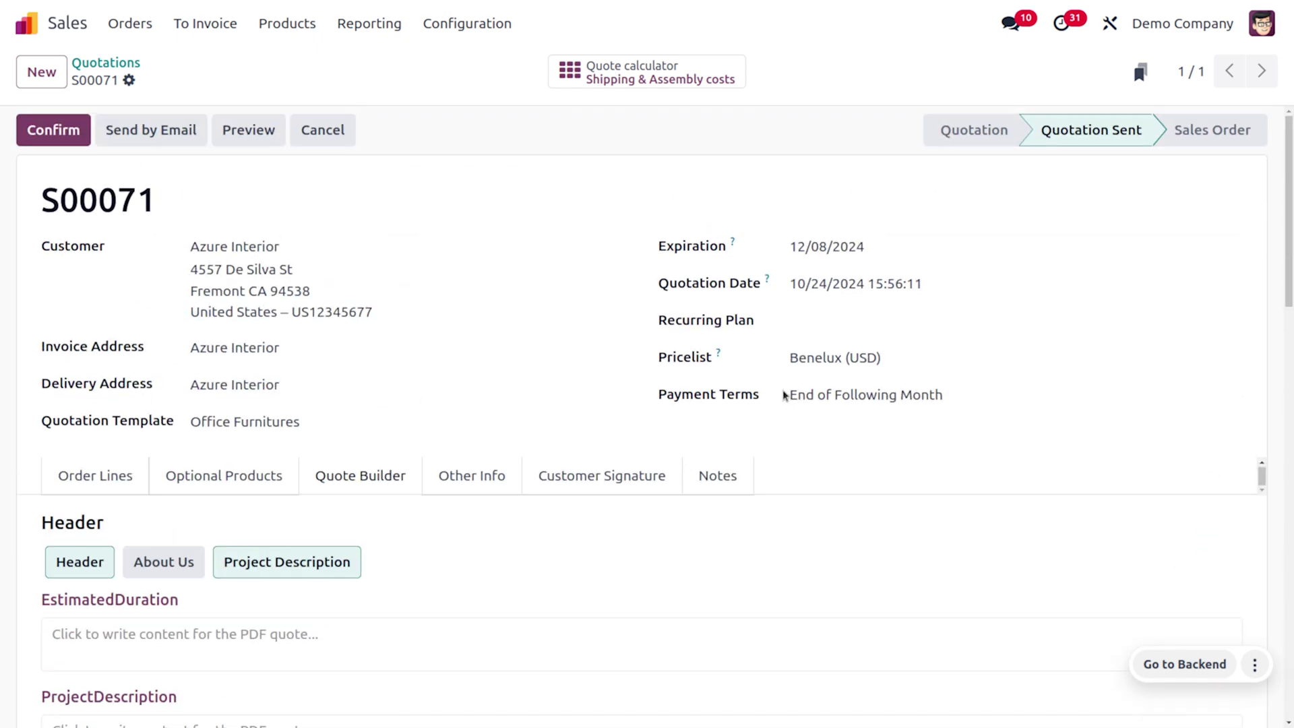